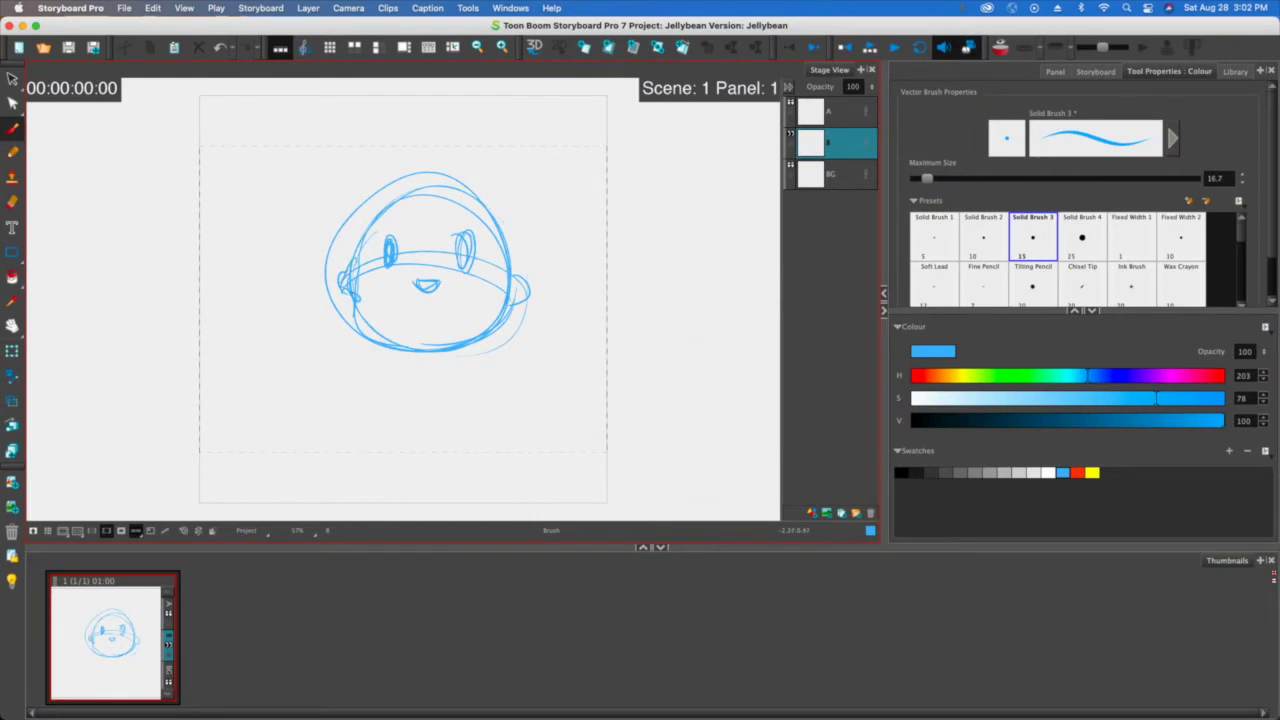
Draw a vertical centre line down the face, plus strokes along the head's bottom and upper-left.
left_click_drag(423, 192, 424, 300)
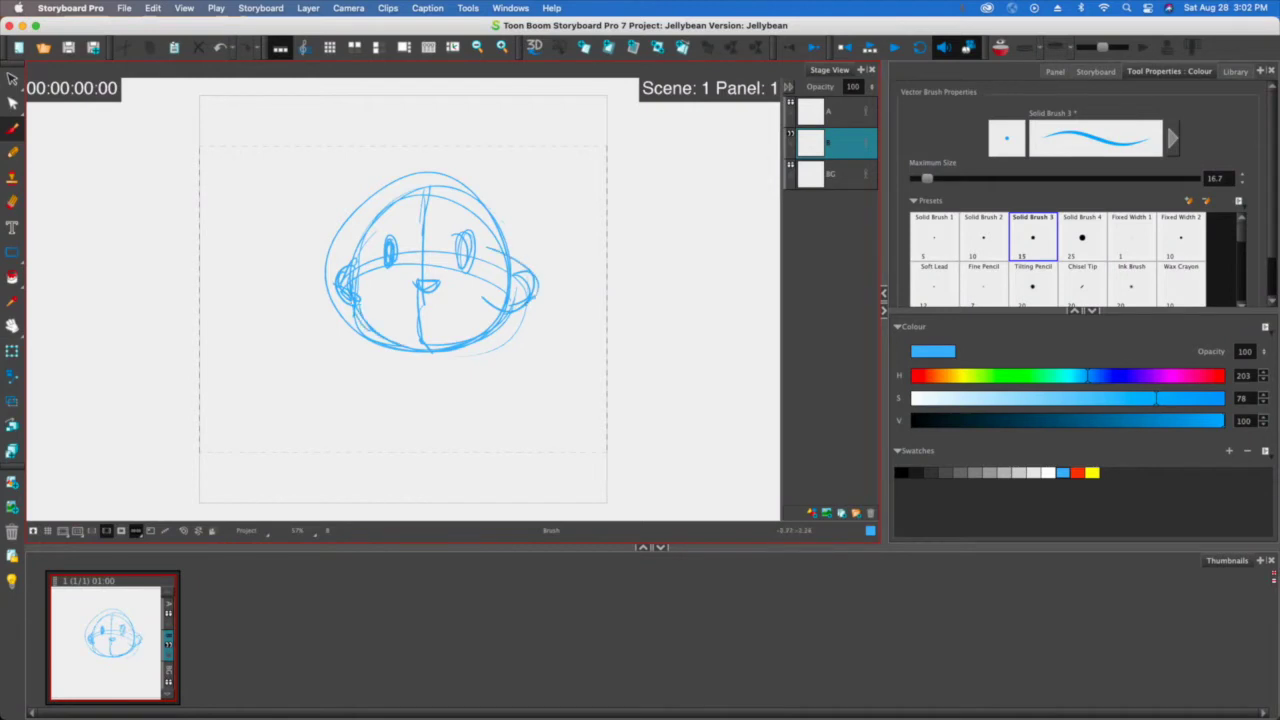
left_click_drag(377, 338, 463, 345)
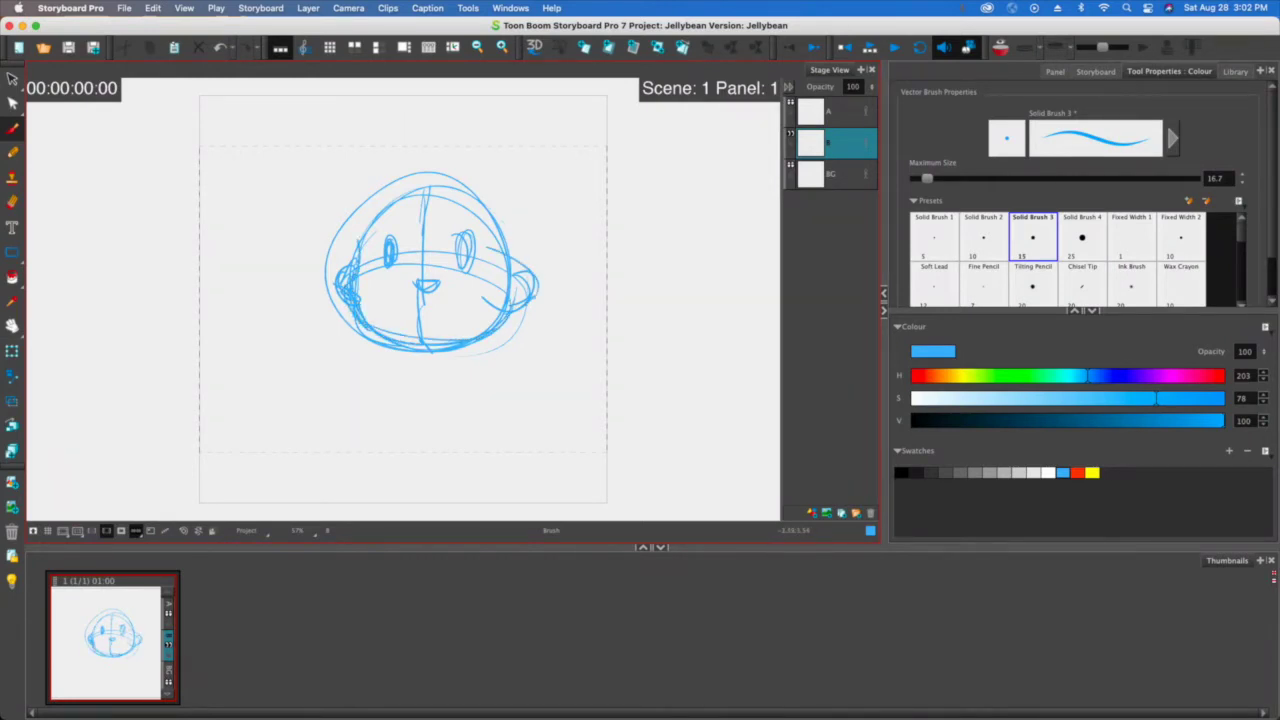
left_click_drag(357, 242, 444, 183)
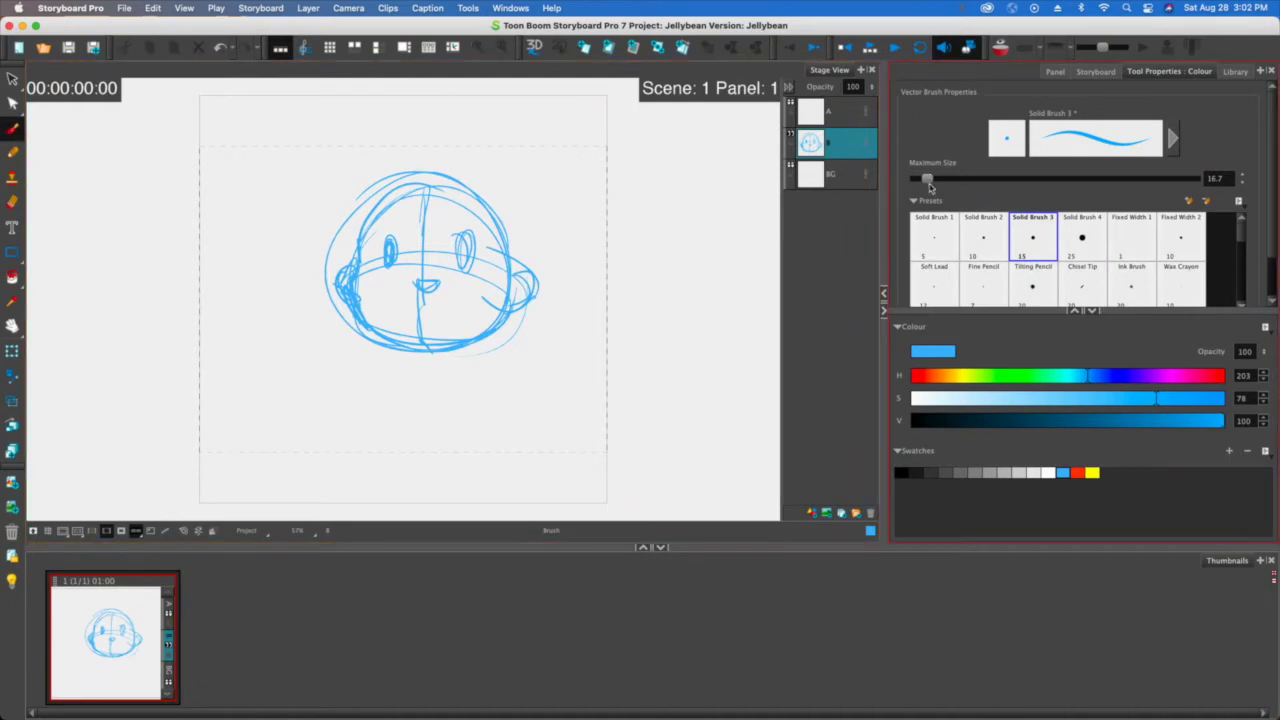
Raise the brush Maximum Size and paint large blue test strokes beside the head.
left_click_drag(930, 180, 1056, 178)
mouse_move(692, 262)
left_mouse_down()
mouse_move(668, 236)
mouse_move(544, 258)
mouse_move(465, 395)
mouse_move(205, 370)
mouse_move(290, 240)
mouse_move(415, 108)
mouse_move(525, 190)
left_mouse_up()
left_click_drag(1056, 178, 969, 179)
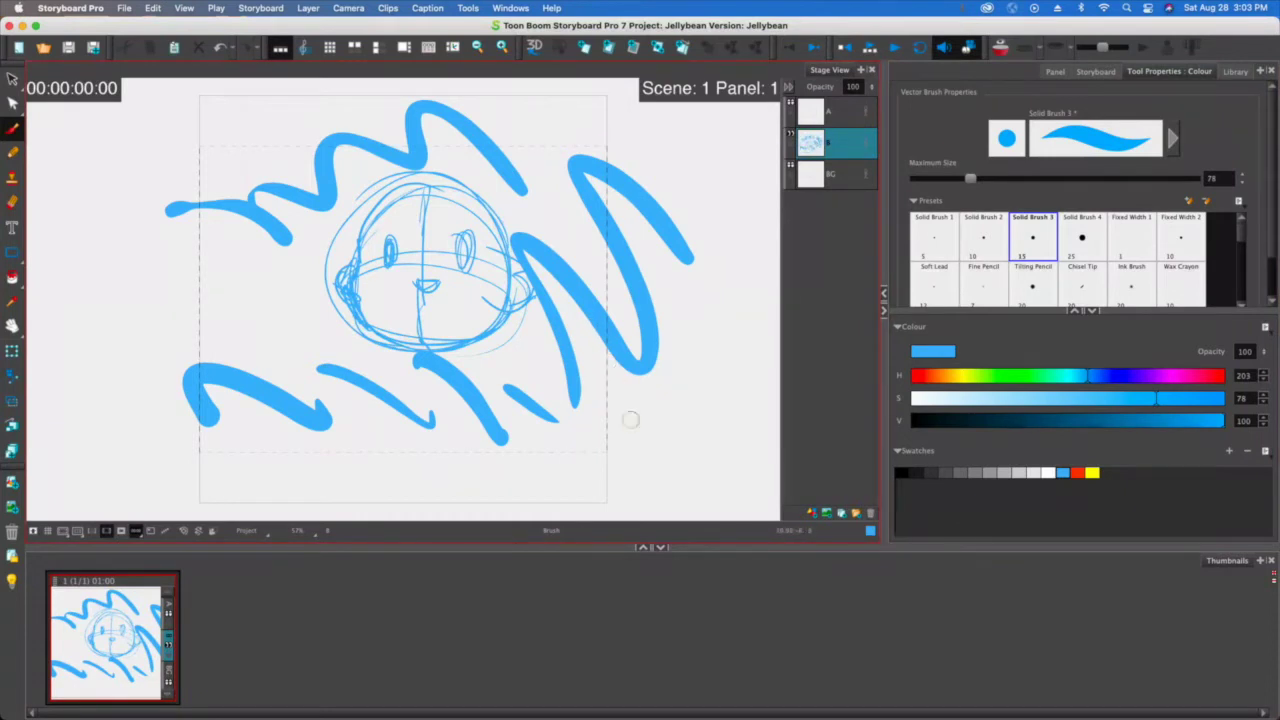
mouse_move(616, 429)
left_mouse_down()
mouse_move(583, 431)
mouse_move(602, 455)
mouse_move(495, 415)
mouse_move(355, 405)
mouse_move(235, 345)
mouse_move(365, 235)
left_mouse_up()
Undo the three big test strokes, leaving only the head sketch, and bring up the full brush properties.
key("cmd+z")
key("super+z")
key("super+z")
key("super+z")
key("super+z")
key("super+z")
key("super+z")
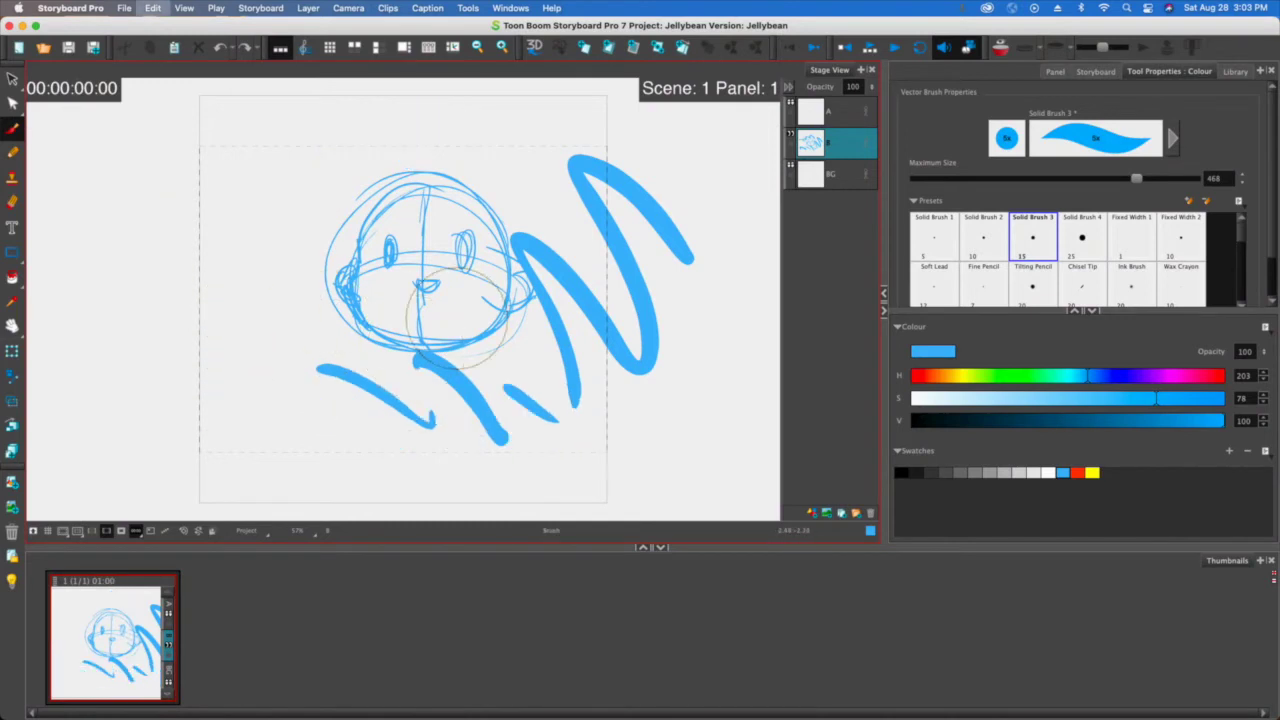
key("super+z")
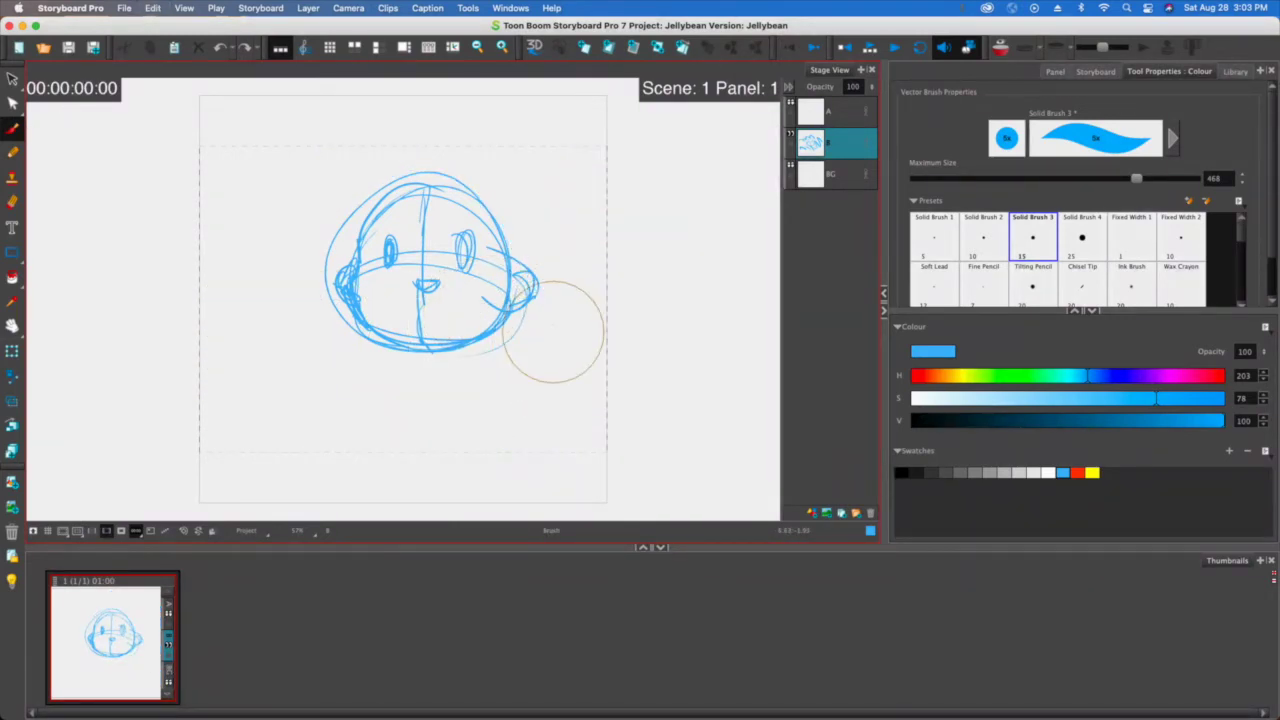
left_click(1174, 139)
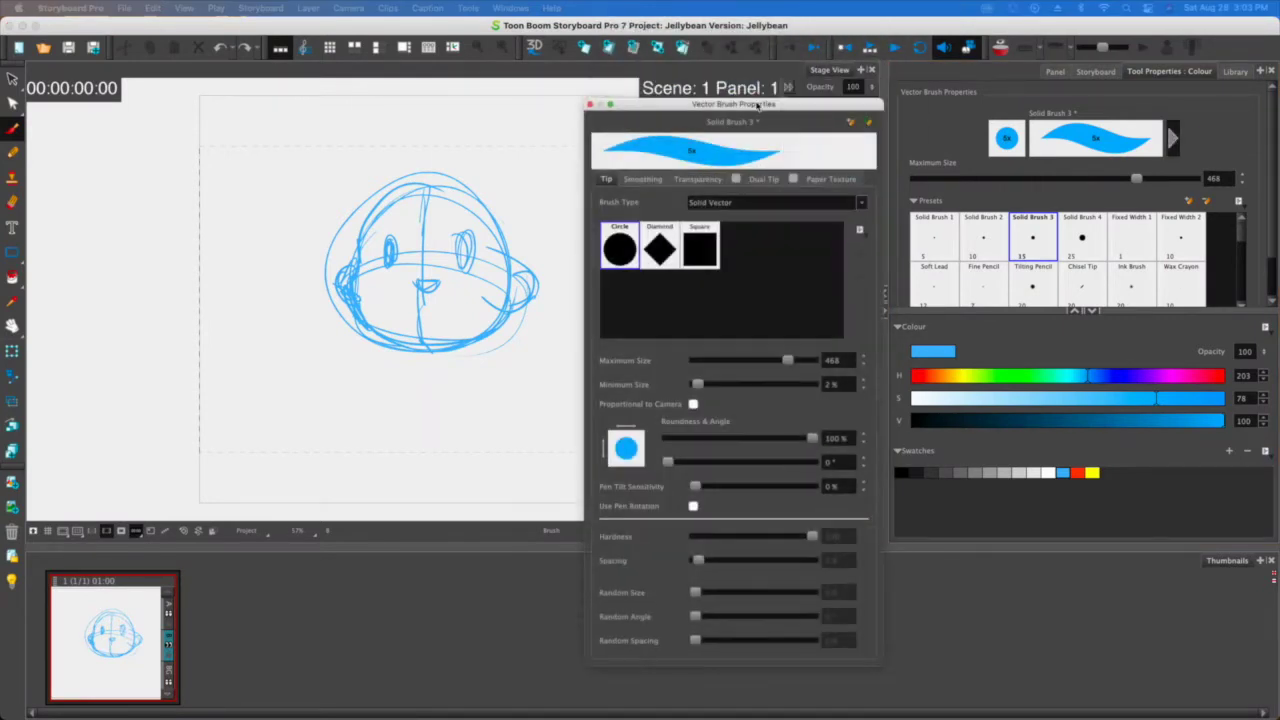
Move aside and close the brush properties window, then scribble solid blue over the head.
left_click_drag(759, 90, 670, 124)
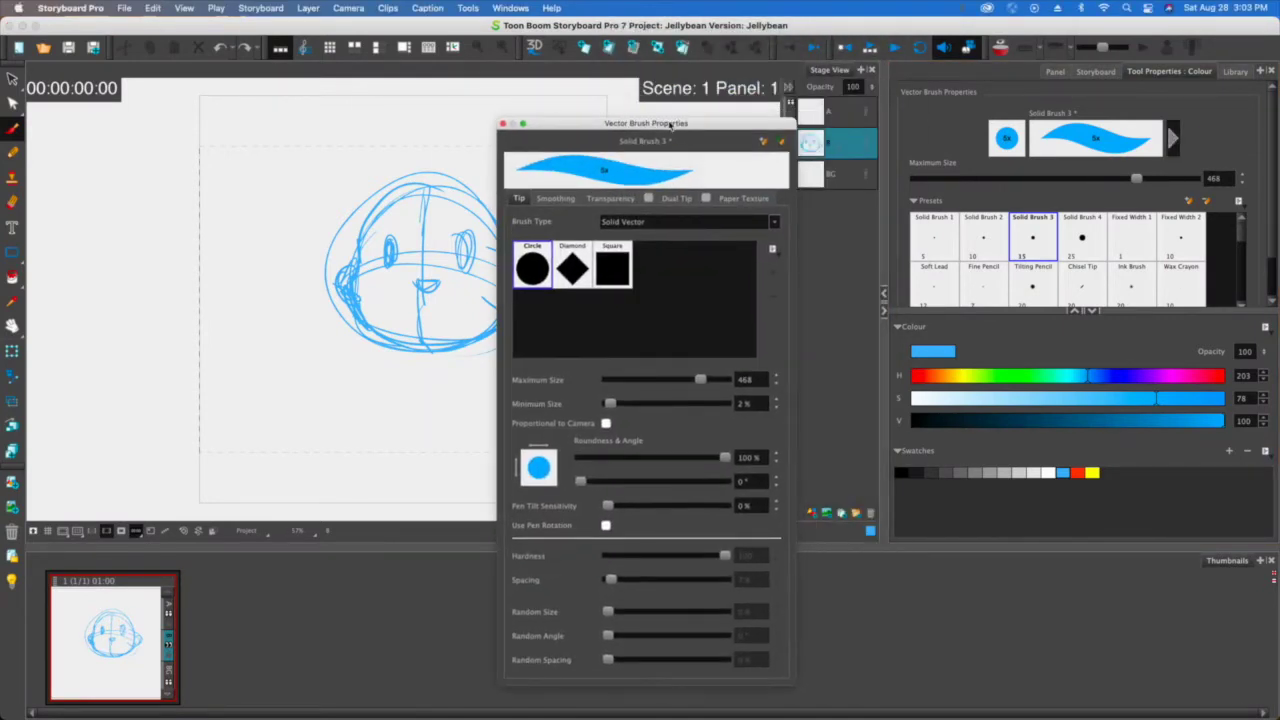
left_click(502, 124)
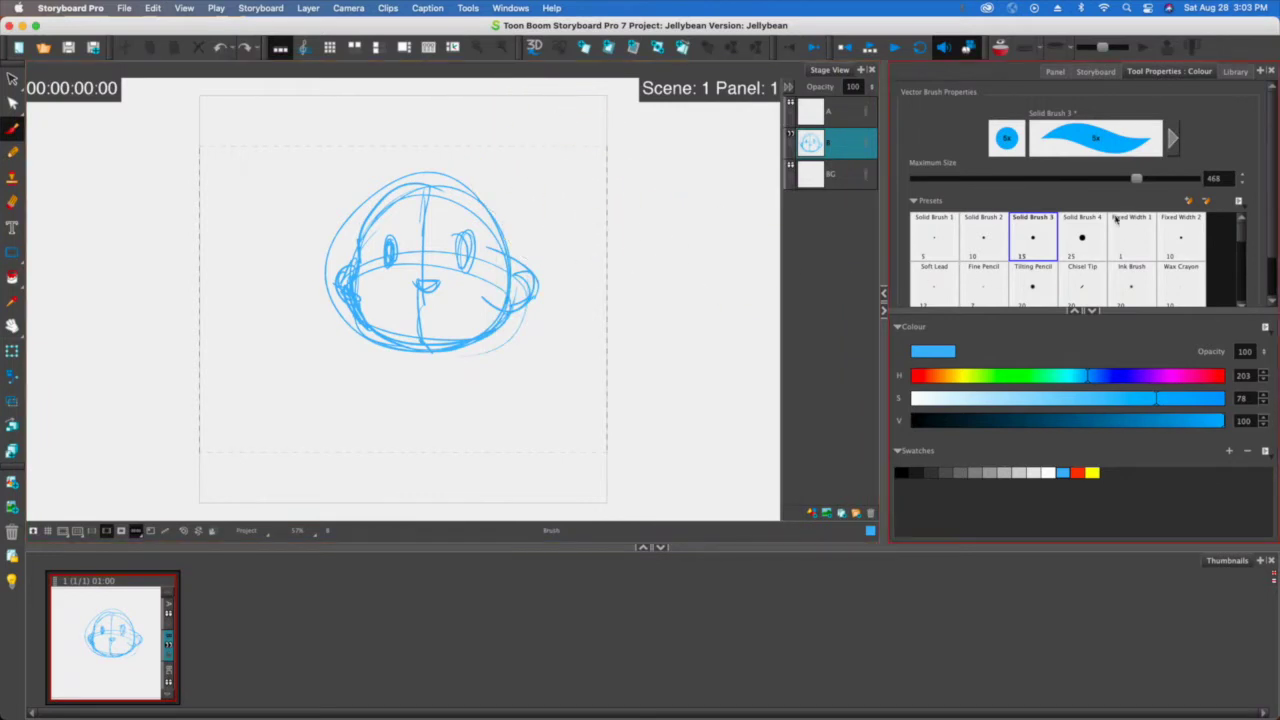
scroll(1275, 168, "down", 2)
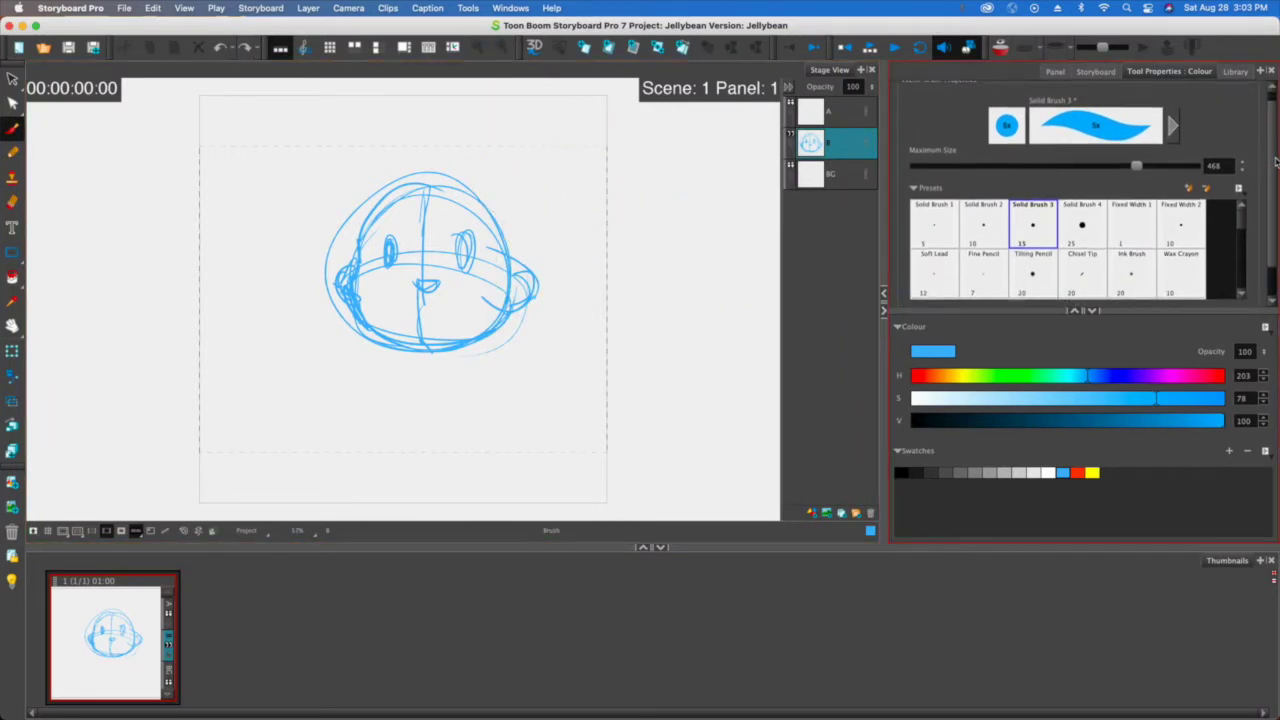
scroll(1275, 168, "down", 3)
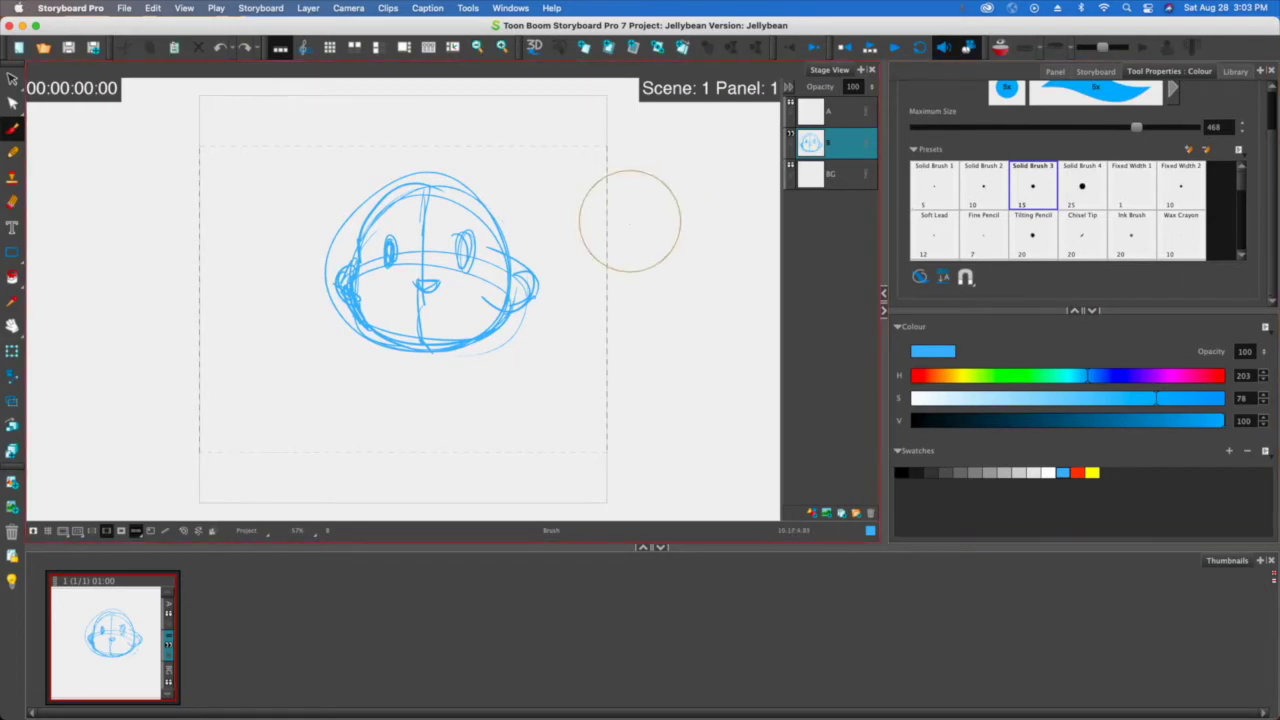
mouse_move(510, 198)
left_mouse_down()
mouse_move(330, 255)
mouse_move(400, 350)
left_mouse_up()
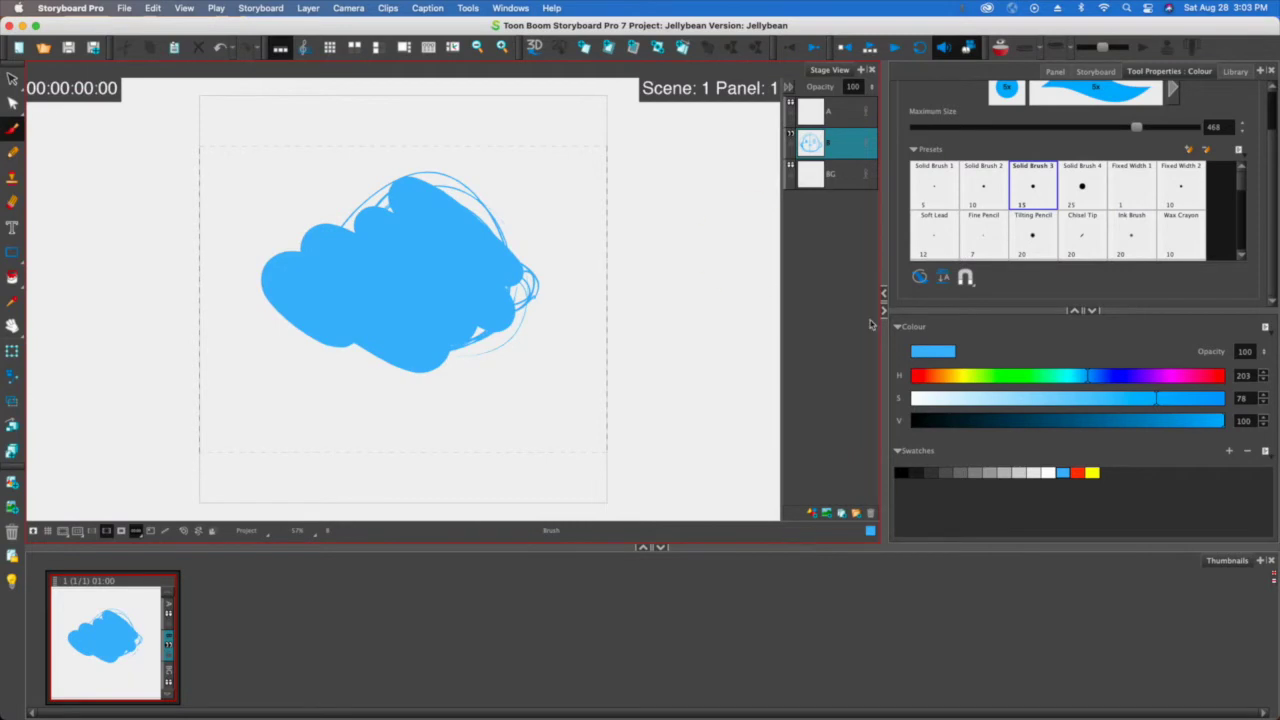
Delete layer B, select layer A, and draw test strokes with Solid Brush 4, Fixed Width 1 and Fixed Width 2.
left_click(872, 514)
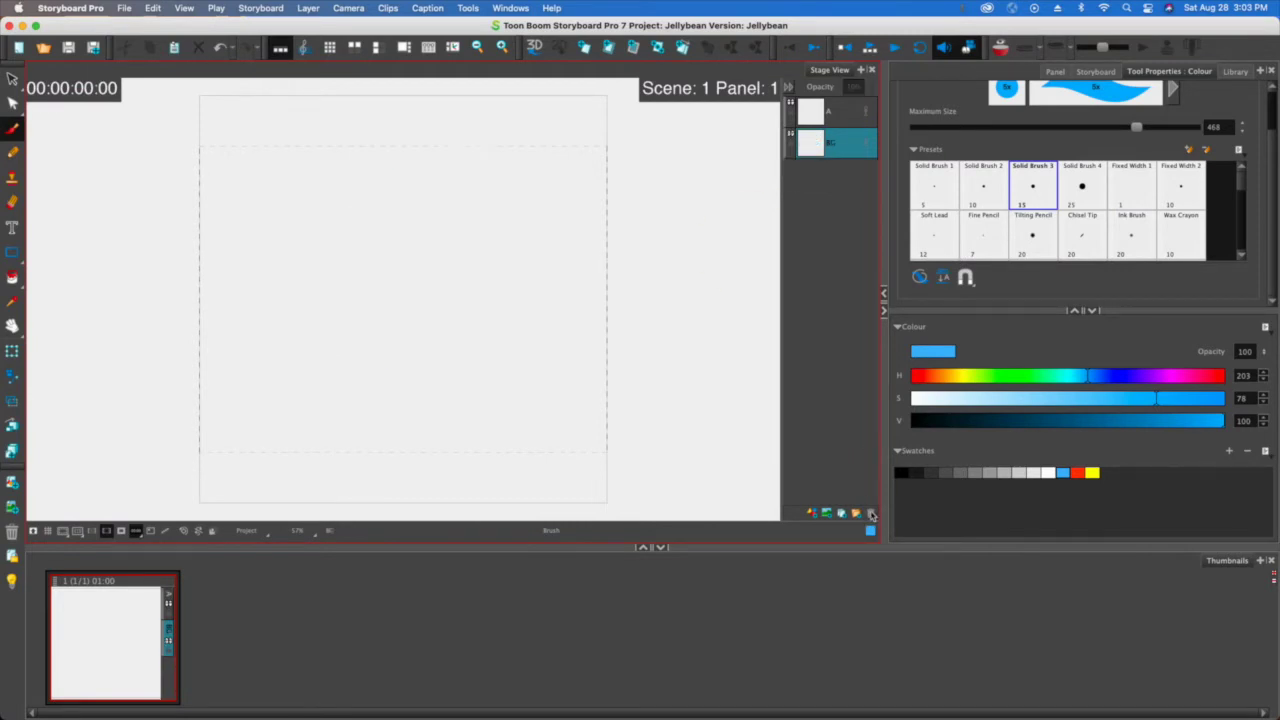
left_click(842, 112)
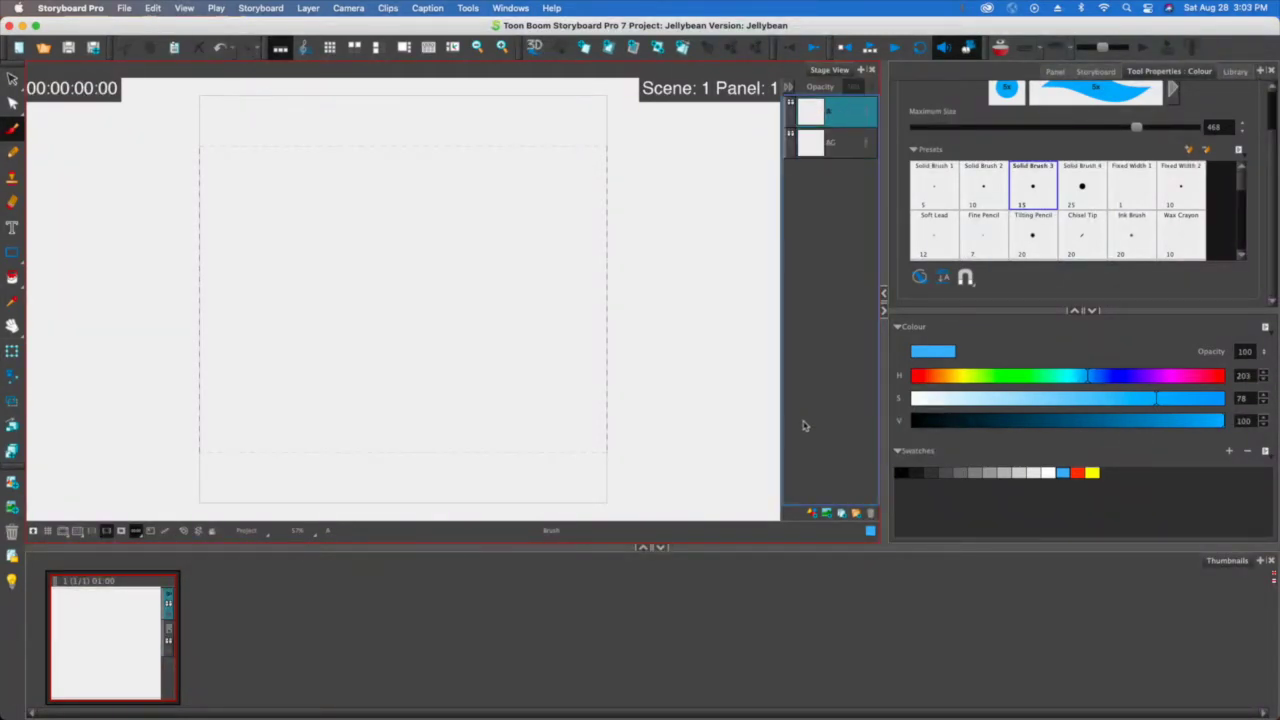
left_click(1084, 187)
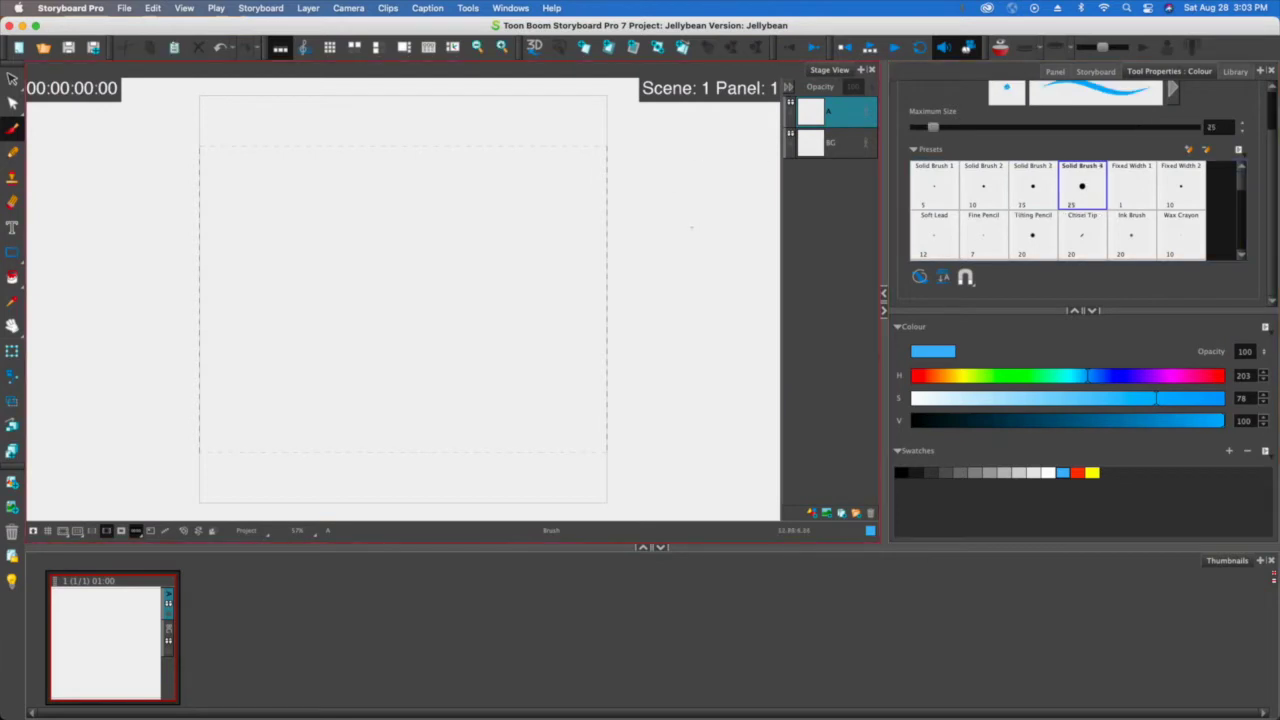
mouse_move(691, 228)
left_mouse_down()
mouse_move(555, 150)
mouse_move(628, 296)
left_mouse_up()
left_click(1131, 187)
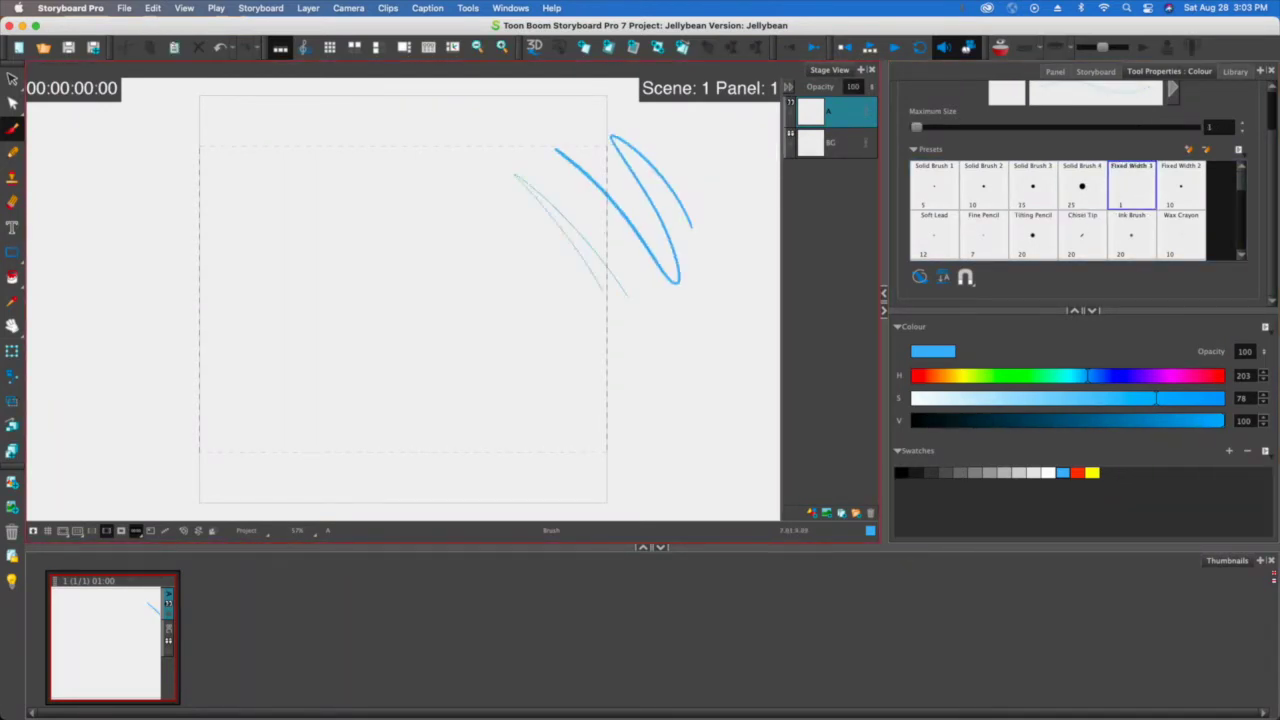
left_click_drag(482, 202, 615, 322)
left_click(1181, 187)
left_click_drag(406, 183, 519, 328)
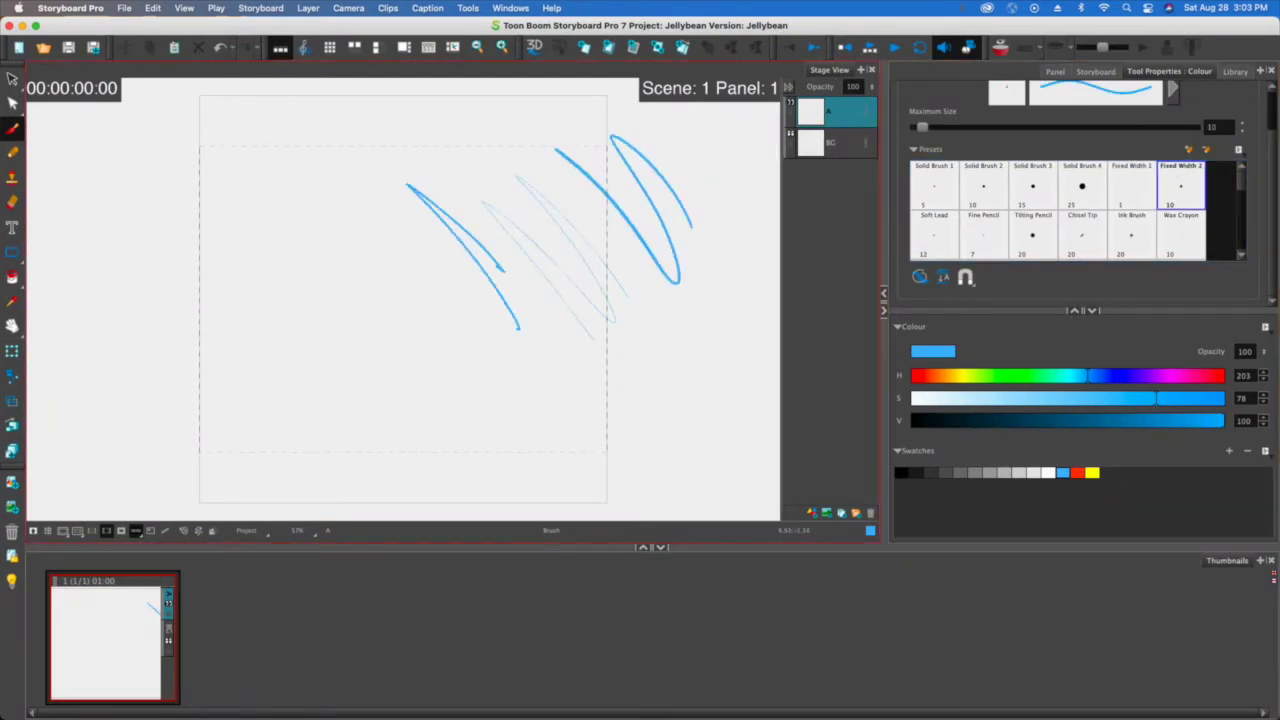
left_click_drag(372, 200, 330, 212)
Draw test strokes with the Soft Lead, Tilting Pencil, Chisel Tip and Ink Brush presets.
left_click(934, 235)
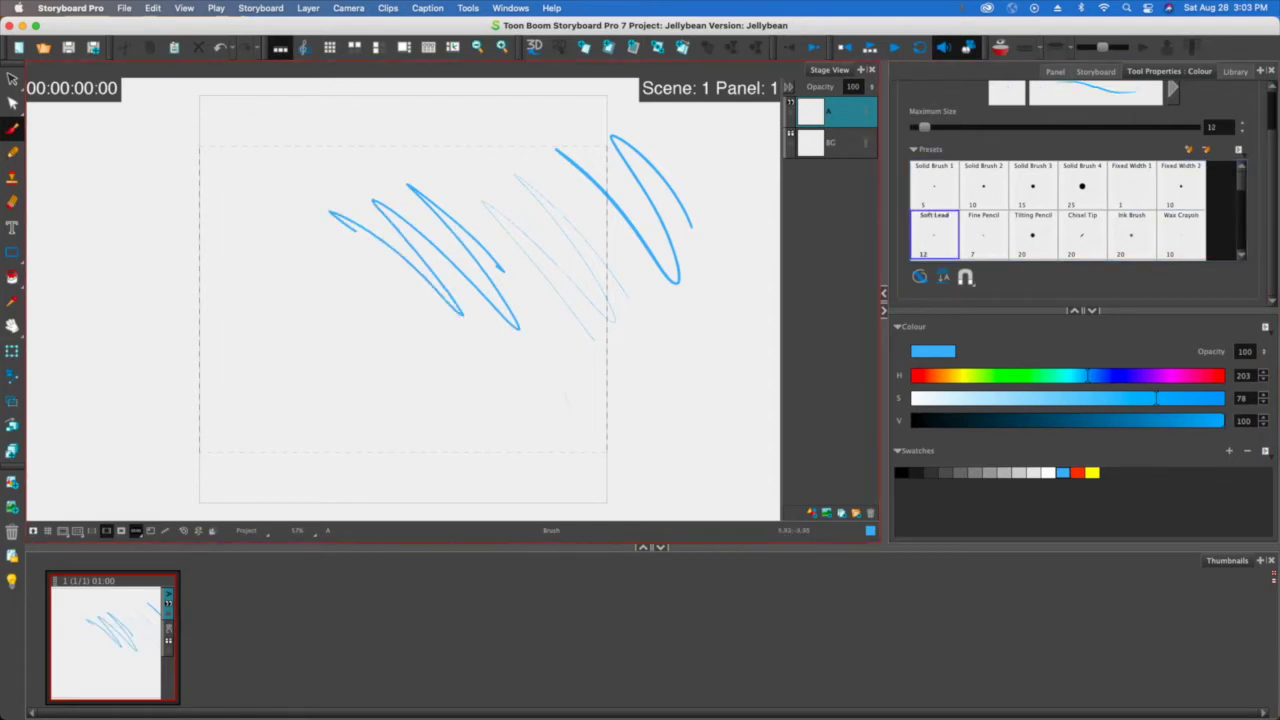
left_click(1033, 235)
left_click_drag(600, 365, 628, 430)
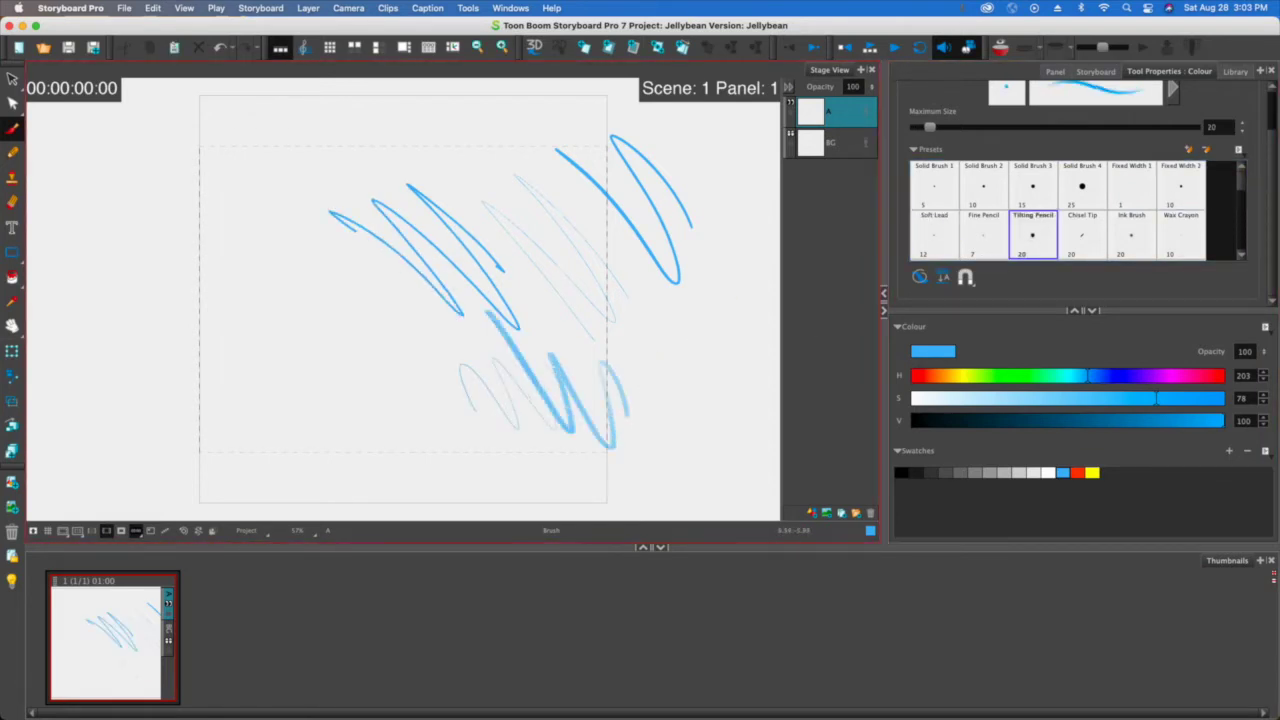
left_click_drag(480, 305, 612, 447)
left_click(1070, 233)
mouse_move(442, 403)
left_mouse_down()
mouse_move(385, 337)
mouse_move(300, 304)
mouse_move(252, 316)
left_mouse_up()
mouse_move(334, 240)
left_mouse_down()
mouse_move(206, 155)
mouse_move(320, 288)
mouse_move(186, 352)
mouse_move(235, 412)
left_mouse_up()
mouse_move(340, 435)
left_mouse_down()
mouse_move(373, 435)
mouse_move(390, 410)
left_mouse_up()
left_click(1131, 235)
mouse_move(670, 352)
left_mouse_down()
mouse_move(652, 270)
mouse_move(606, 262)
left_mouse_up()
Paint a Soft Pastel wave and large Crosshatching texture, then select all the panel's strokes.
scroll(1100, 210, "down", 4)
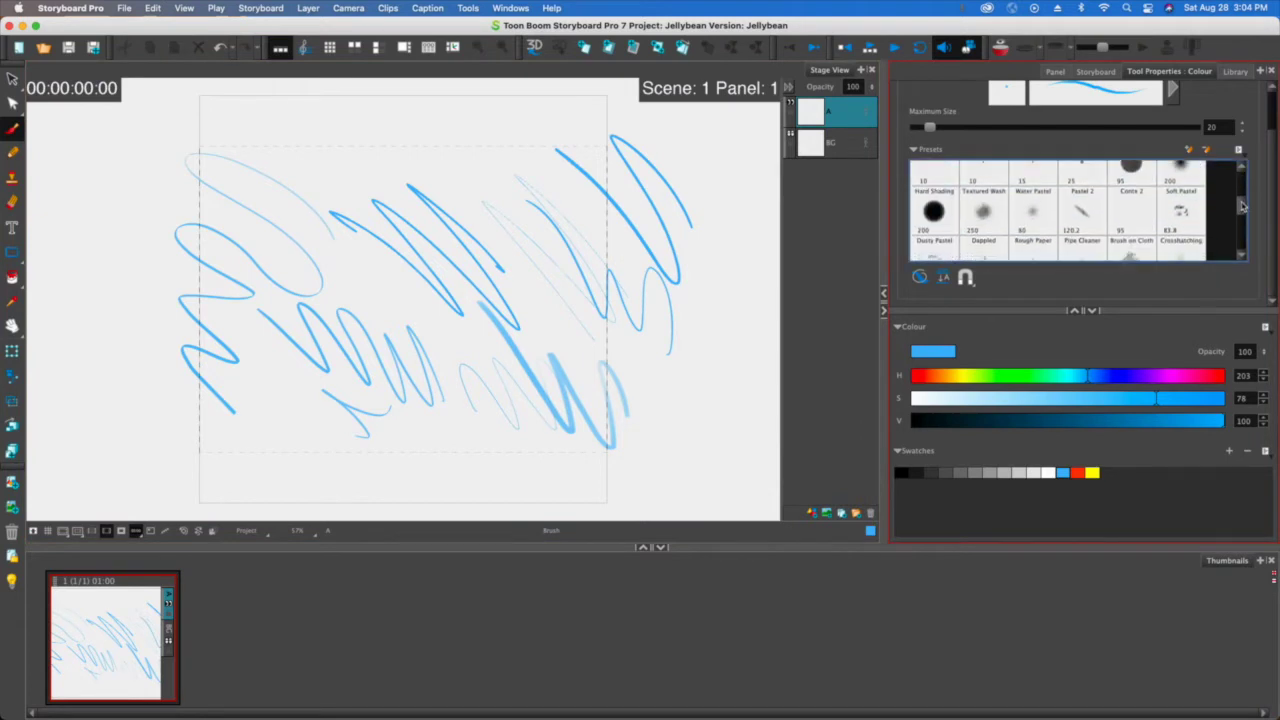
left_click(1165, 172)
mouse_move(740, 410)
left_mouse_down()
mouse_move(634, 400)
mouse_move(530, 330)
mouse_move(515, 295)
left_mouse_up()
scroll(1240, 210, "down", 5)
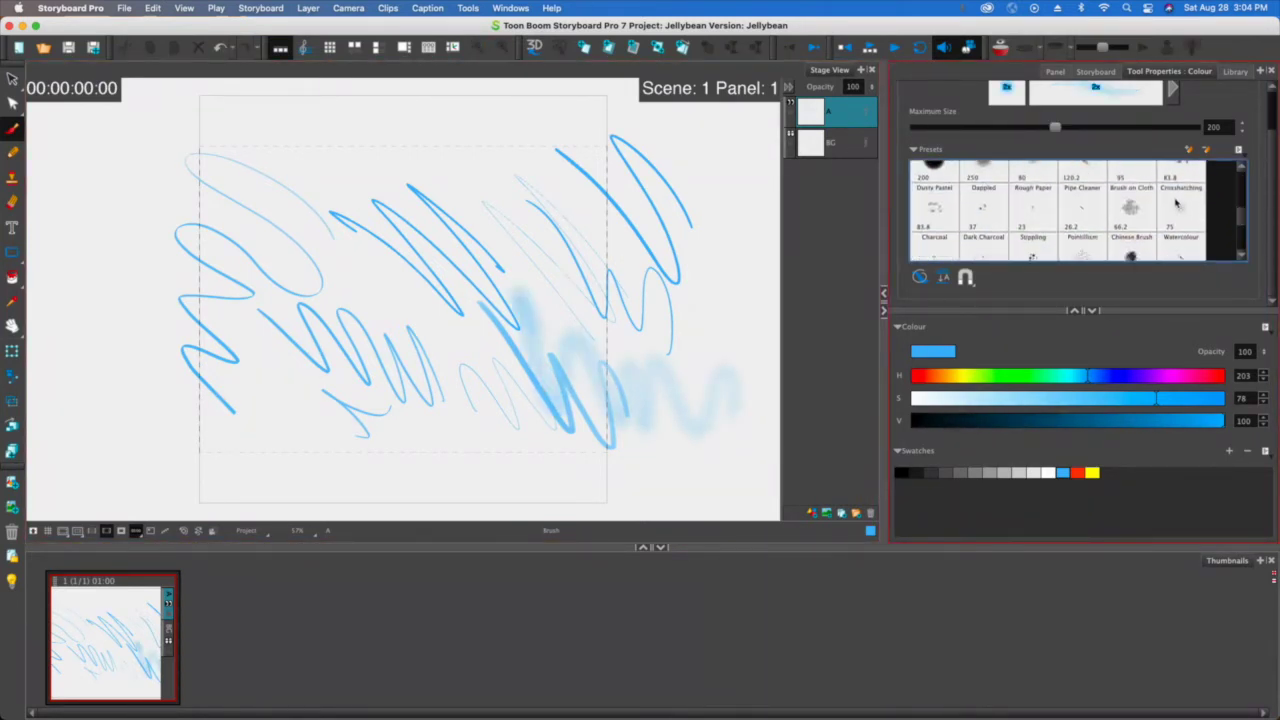
left_click(1176, 203)
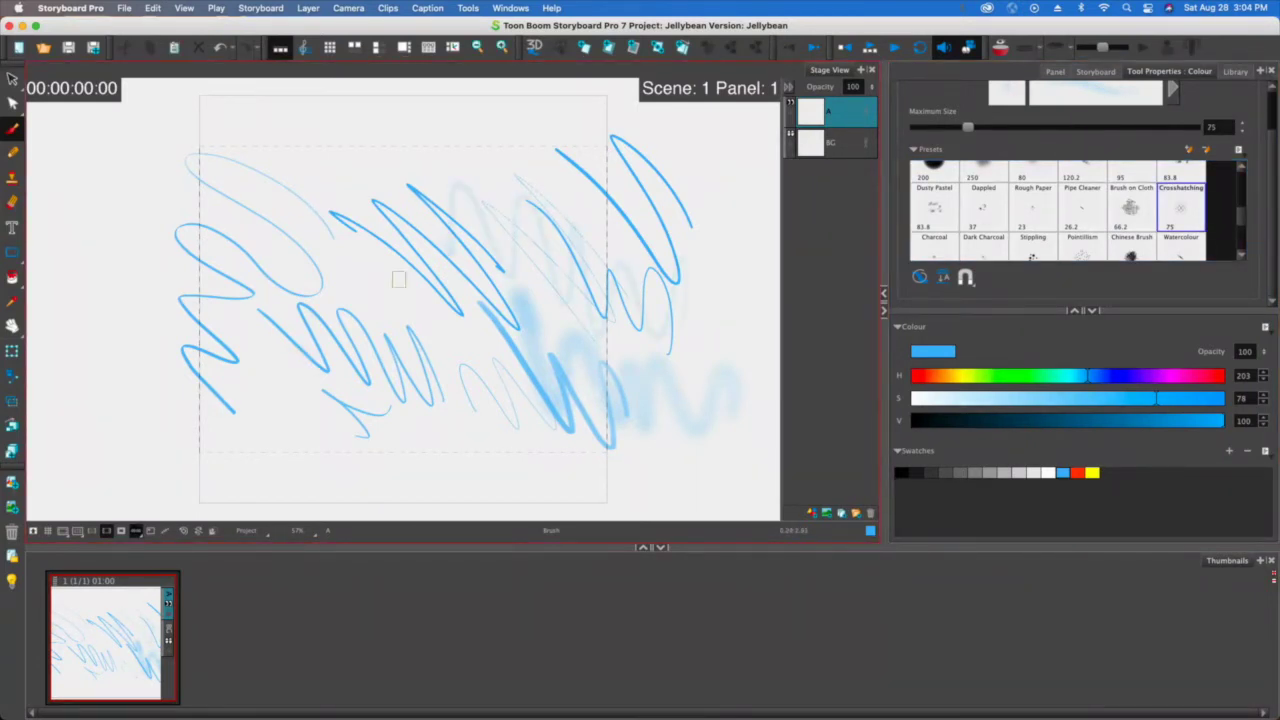
mouse_move(390, 264)
left_mouse_down()
mouse_move(428, 263)
mouse_move(215, 168)
mouse_move(270, 358)
mouse_move(434, 422)
mouse_move(608, 355)
mouse_move(458, 332)
left_mouse_up()
mouse_move(500, 250)
left_mouse_down()
mouse_move(400, 260)
mouse_move(390, 300)
mouse_move(320, 340)
left_mouse_up()
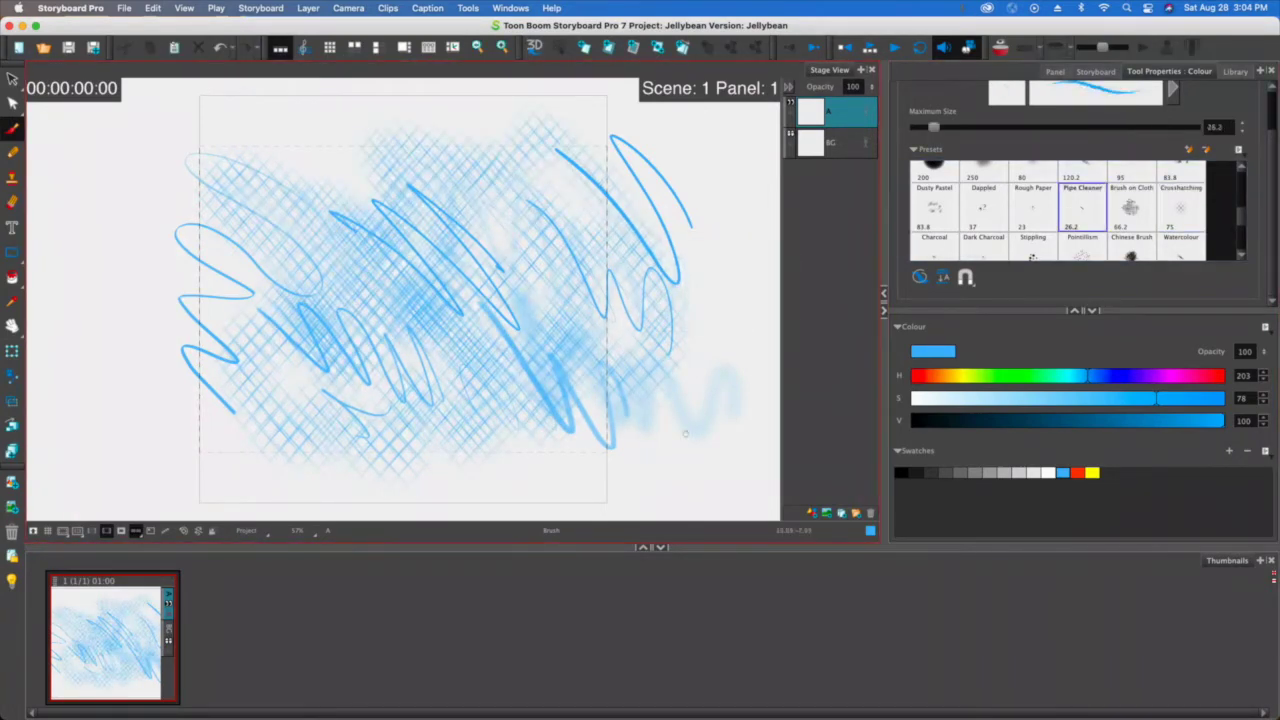
mouse_move(710, 380)
left_mouse_down()
mouse_move(655, 452)
mouse_move(605, 408)
mouse_move(520, 458)
mouse_move(395, 365)
mouse_move(315, 365)
mouse_move(205, 325)
mouse_move(180, 345)
left_mouse_up()
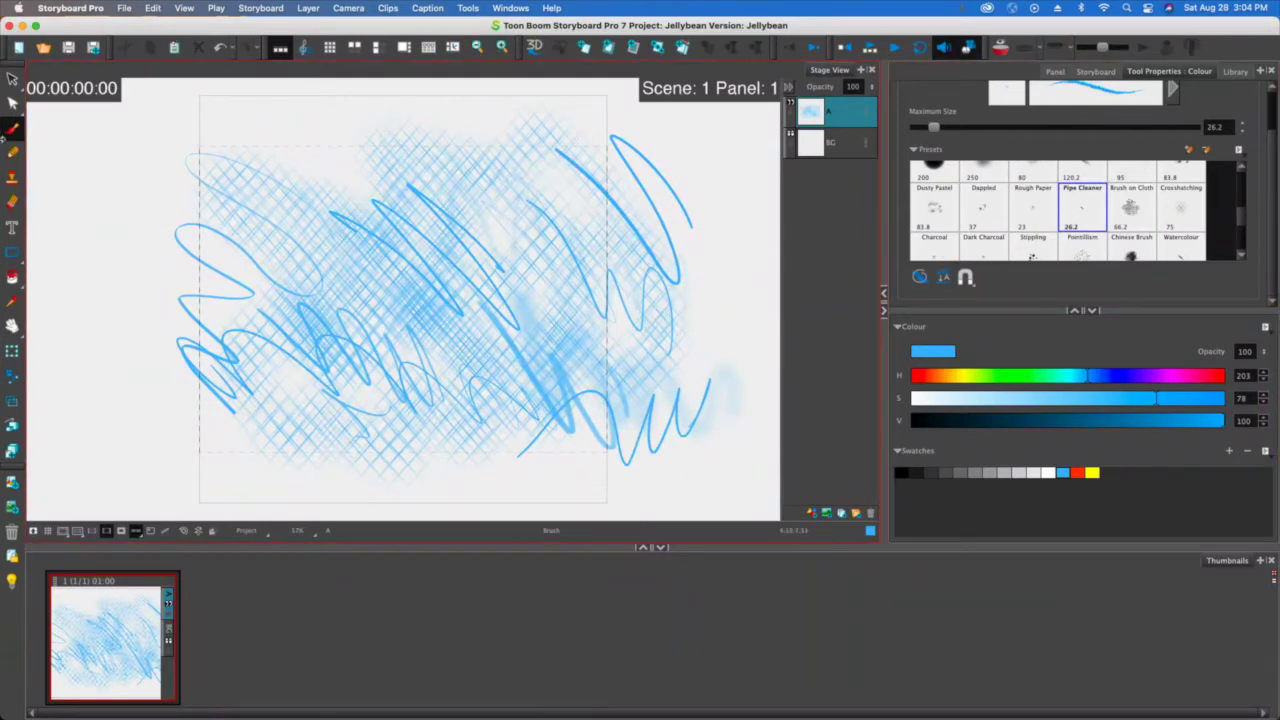
left_click(13, 79)
mouse_move(690, 235)
left_mouse_down()
mouse_move(729, 323)
mouse_move(700, 250)
left_mouse_up()
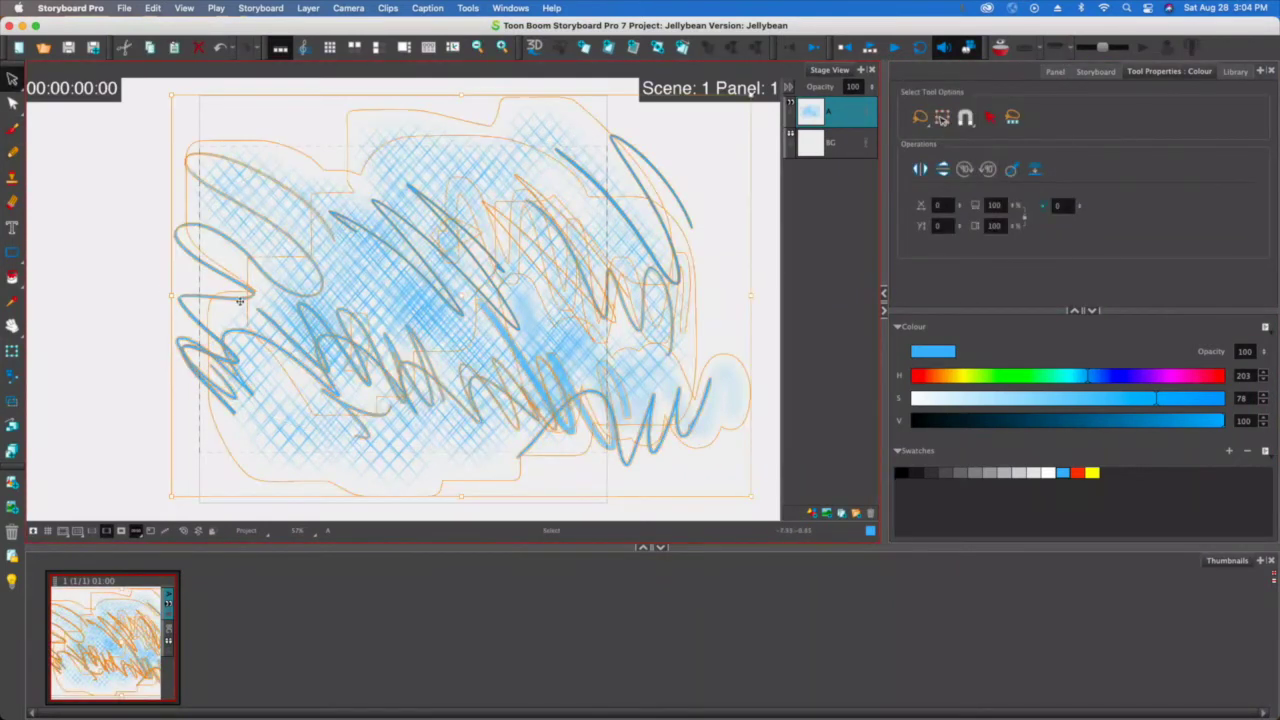
Delete all the selected test strokes and return to the Brush tool.
key("Delete")
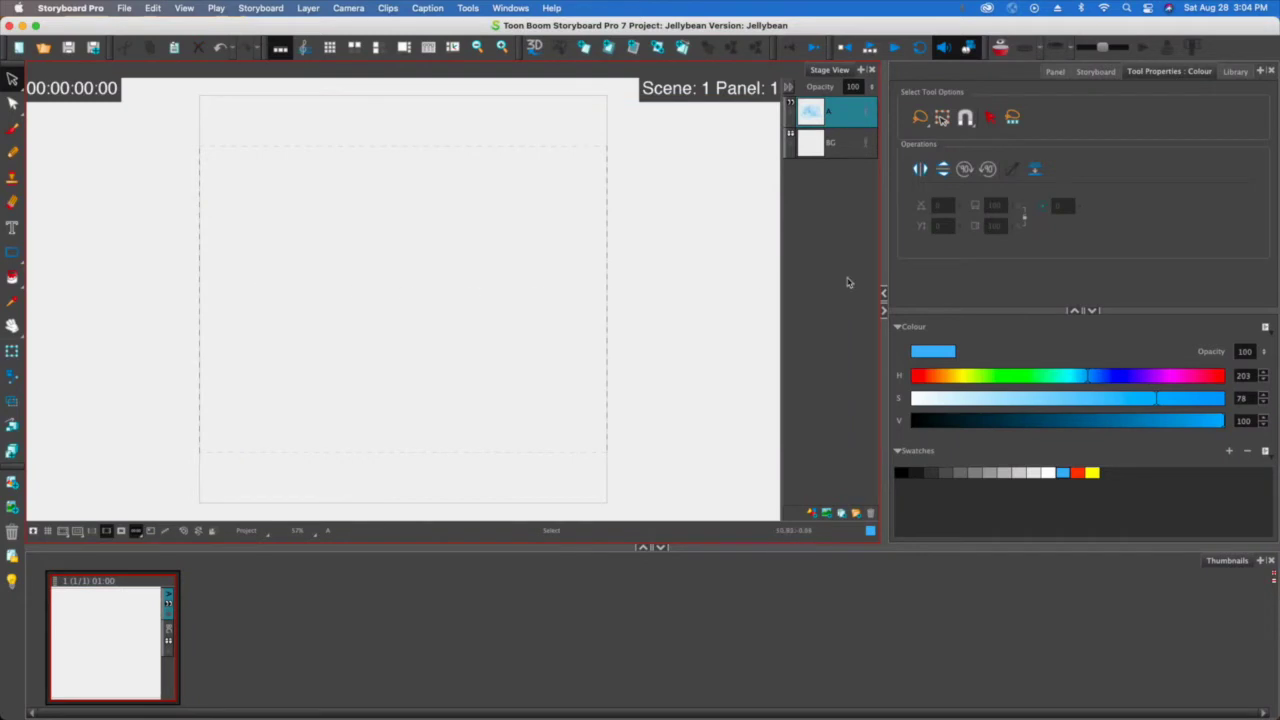
left_click(13, 127)
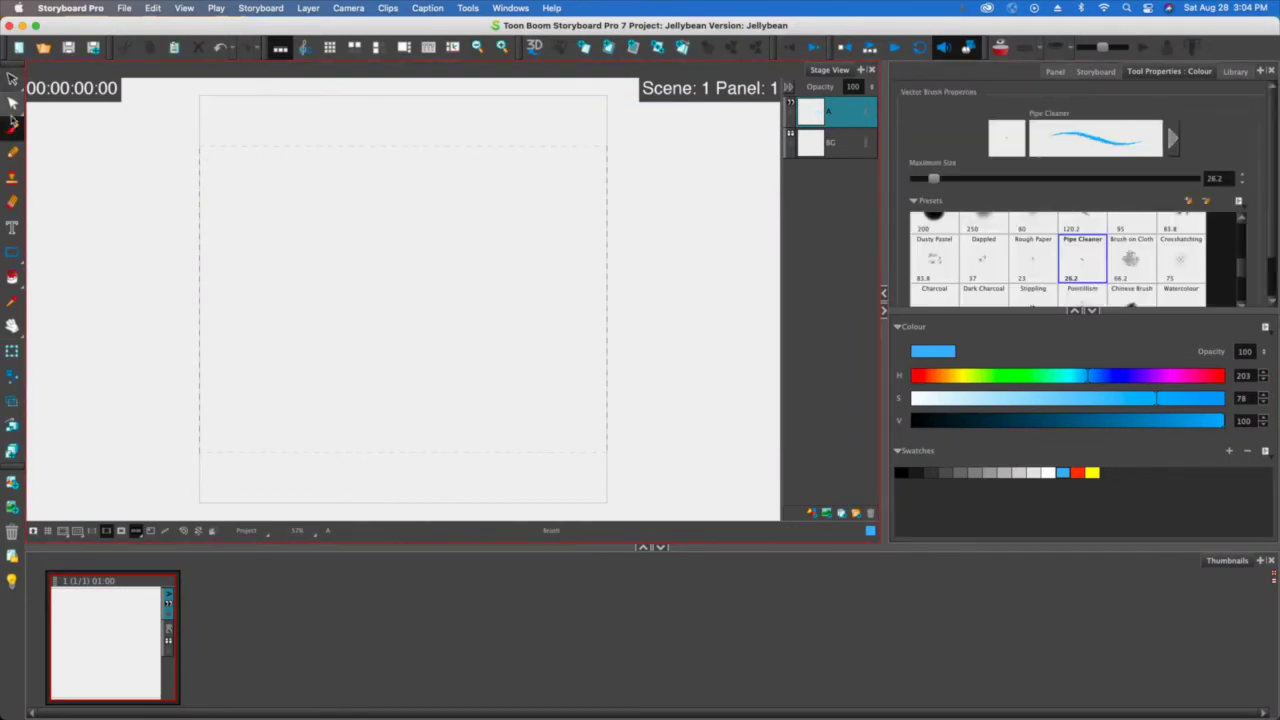
left_click(1080, 265)
left_click_drag(1245, 261, 1241, 244)
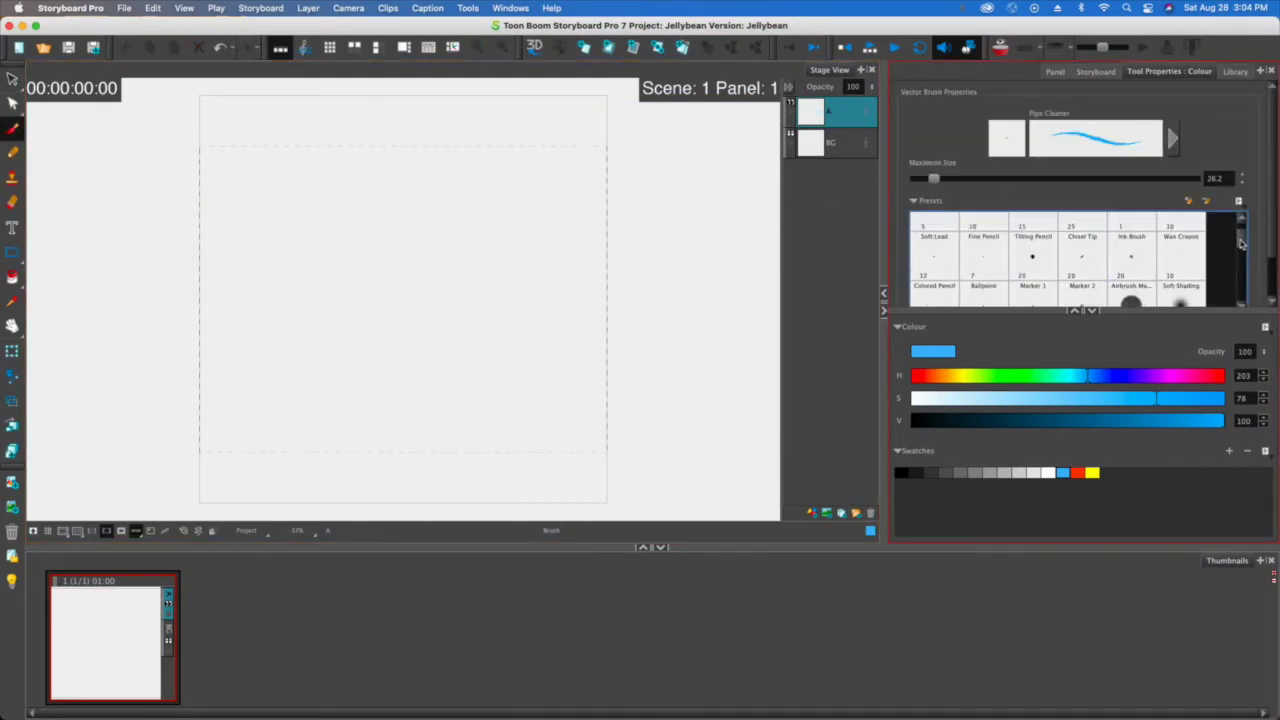
Draw wide blue Tilting Pencil zigzag scribbles across the stage.
left_click(1030, 258)
mouse_move(580, 237)
left_mouse_down()
mouse_move(536, 196)
mouse_move(474, 195)
left_mouse_up()
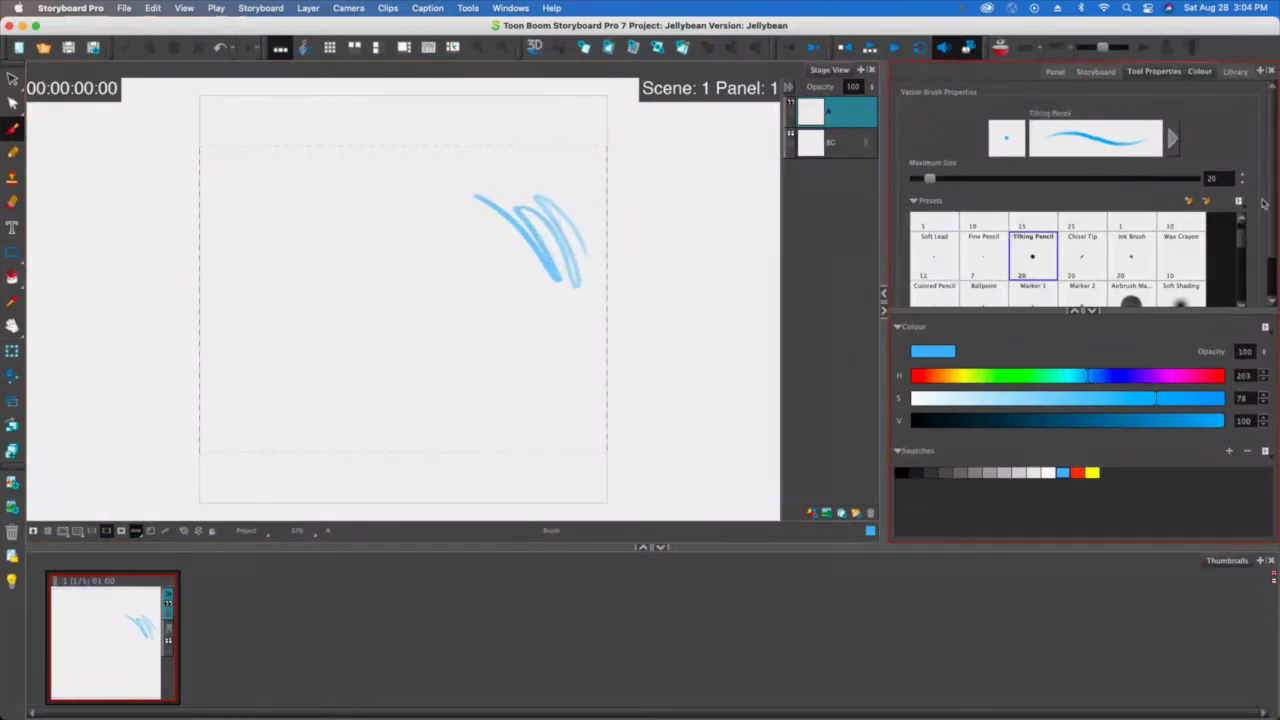
scroll(1276, 225, "down", 2)
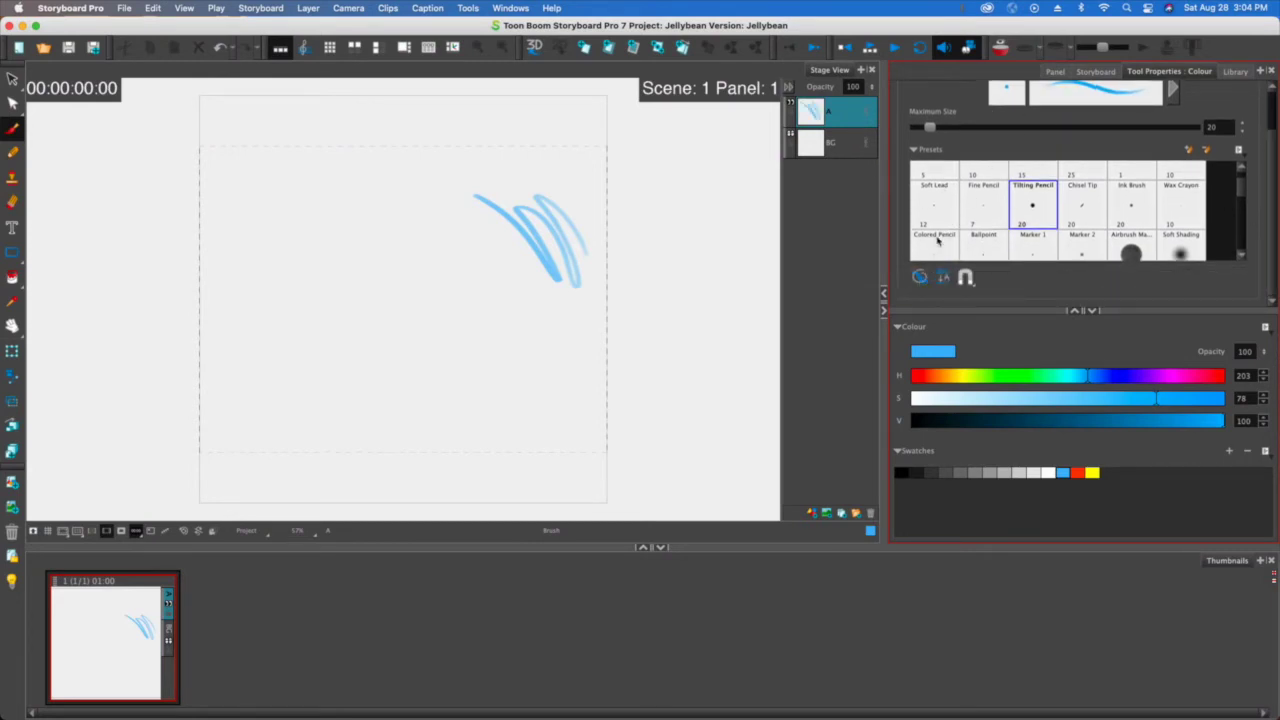
mouse_move(500, 240)
left_mouse_down()
mouse_move(466, 300)
mouse_move(416, 210)
mouse_move(402, 340)
mouse_move(372, 300)
mouse_move(316, 330)
mouse_move(252, 250)
mouse_move(234, 186)
left_mouse_up()
Enable Draw Behind and draw red zigzags behind the blue scribble.
left_click(1080, 472)
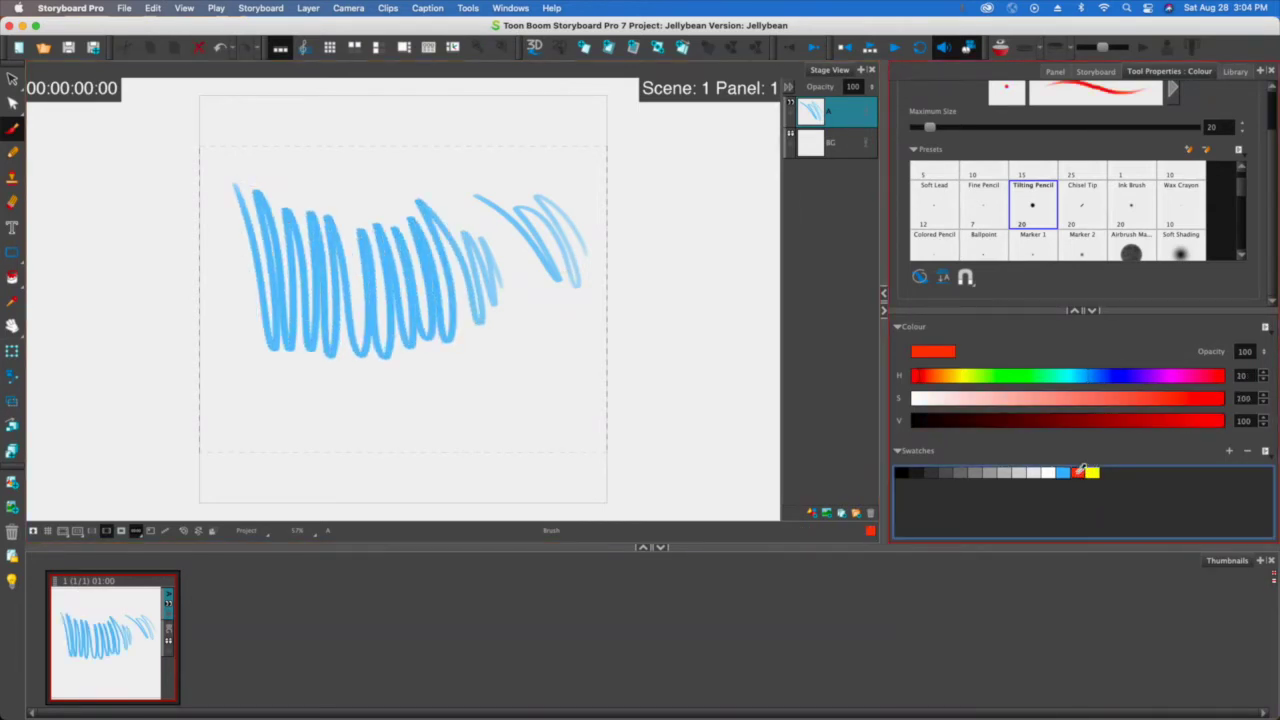
left_click(920, 278)
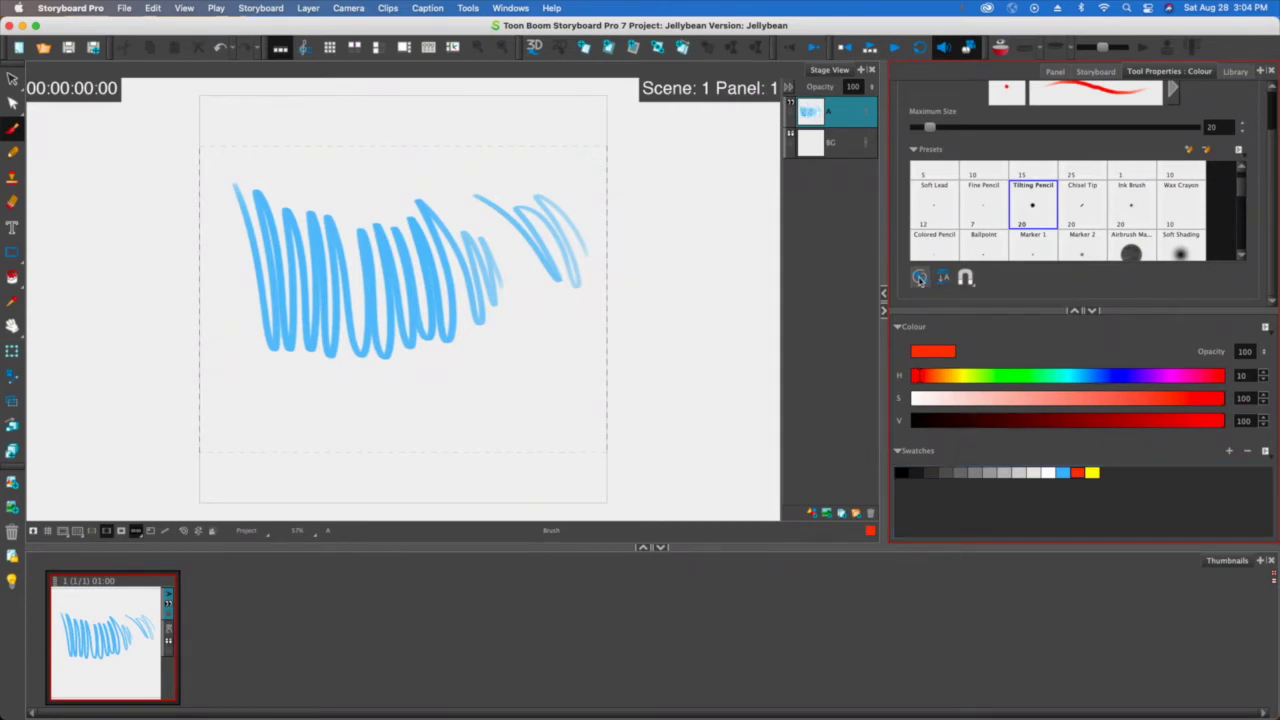
mouse_move(451, 226)
left_mouse_down()
mouse_move(510, 227)
mouse_move(330, 240)
mouse_move(488, 258)
mouse_move(258, 255)
mouse_move(517, 277)
mouse_move(183, 274)
mouse_move(520, 312)
mouse_move(583, 336)
left_mouse_up()
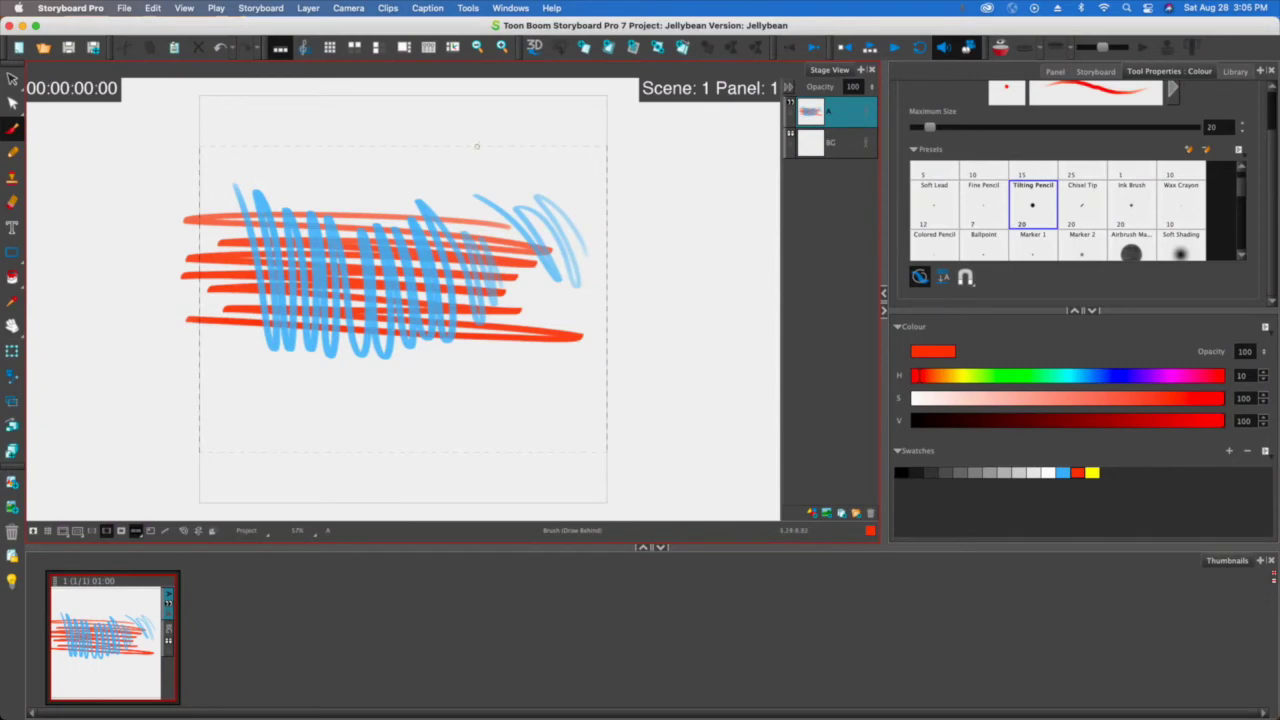
key("1")
key("2")
key("2")
key("2")
key("2")
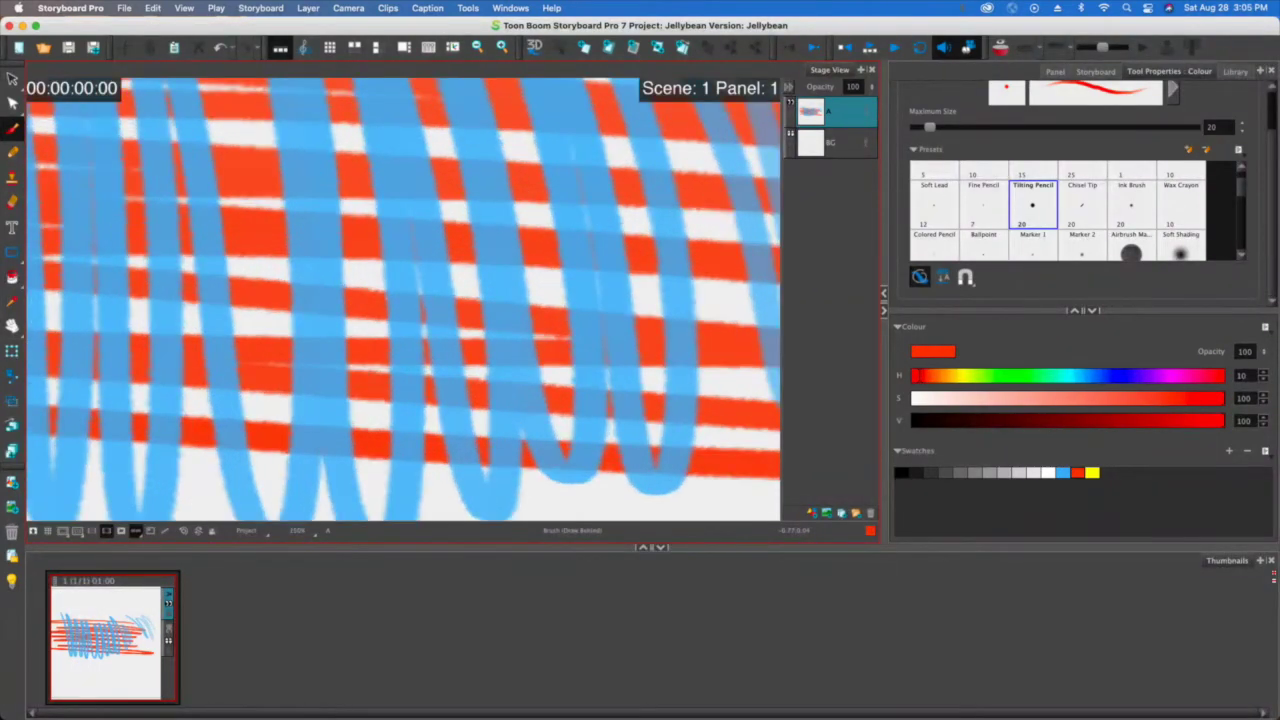
key("1")
key("1")
key("1")
key("1")
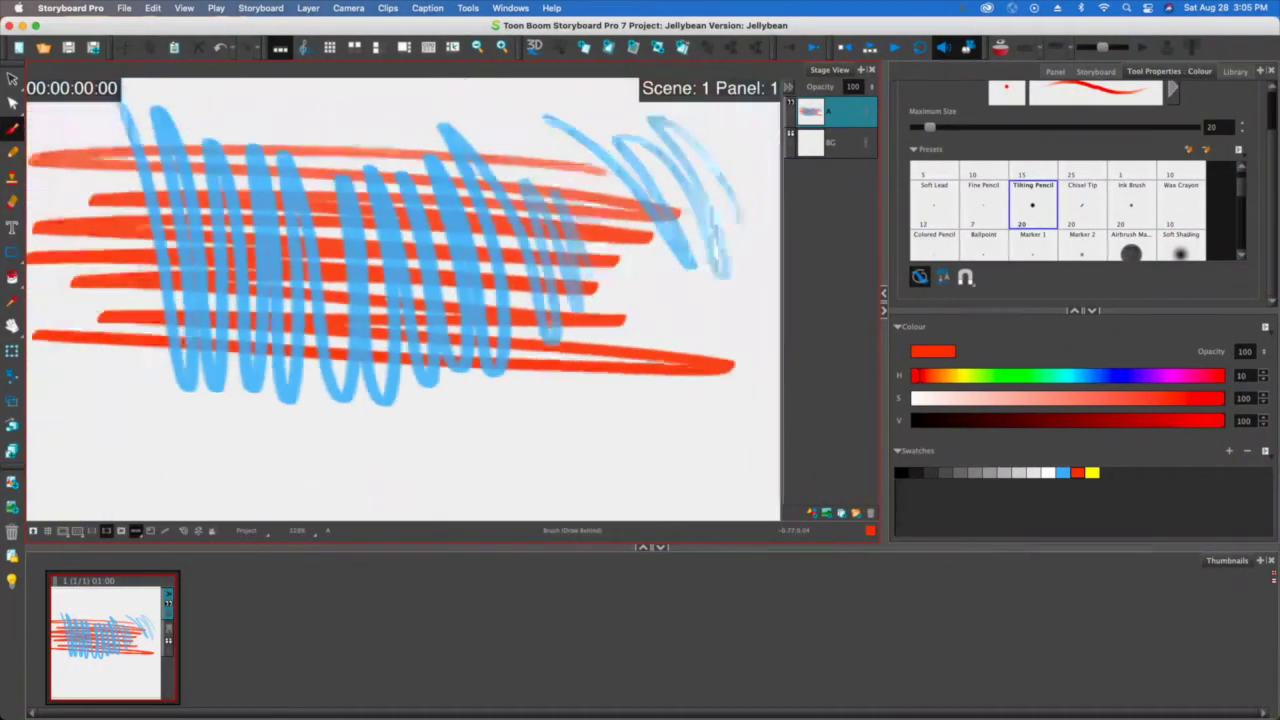
Draw black and yellow strokes behind the existing art.
left_click(901, 472)
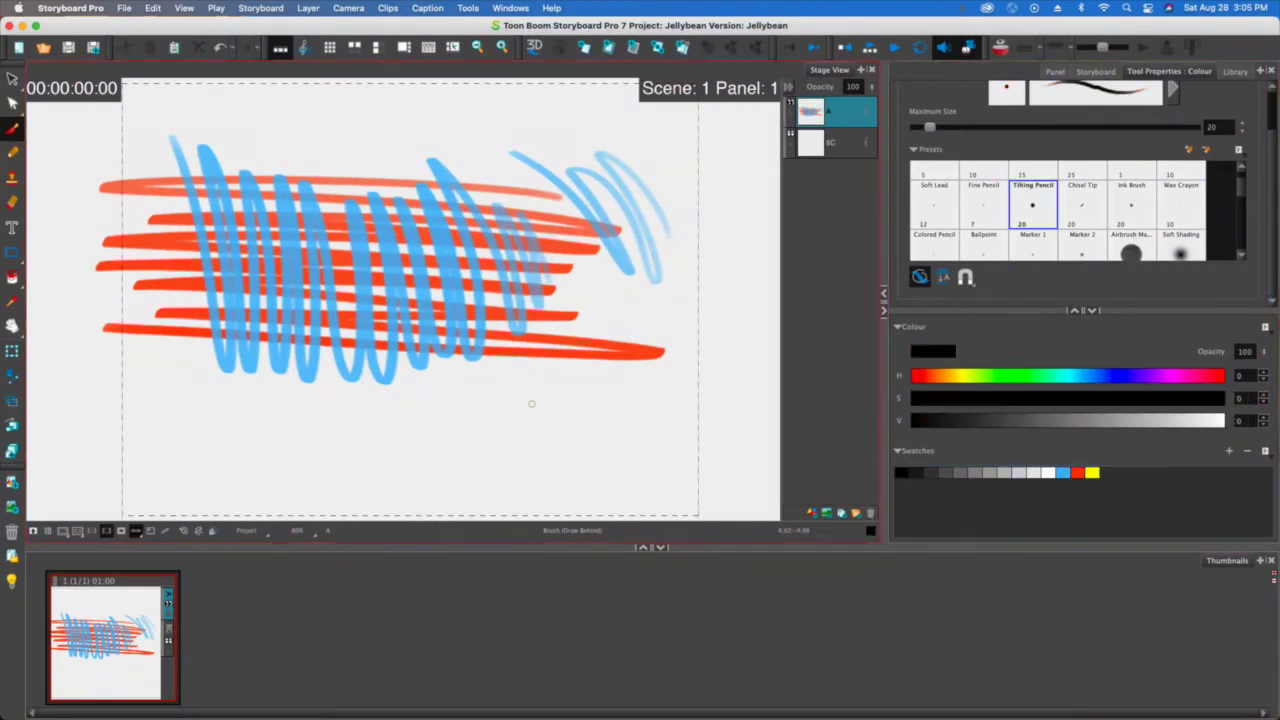
mouse_move(575, 285)
left_mouse_down()
mouse_move(455, 400)
mouse_move(572, 204)
mouse_move(530, 178)
mouse_move(348, 412)
mouse_move(488, 157)
mouse_move(241, 380)
mouse_move(292, 268)
mouse_move(298, 163)
mouse_move(200, 240)
mouse_move(98, 290)
left_mouse_up()
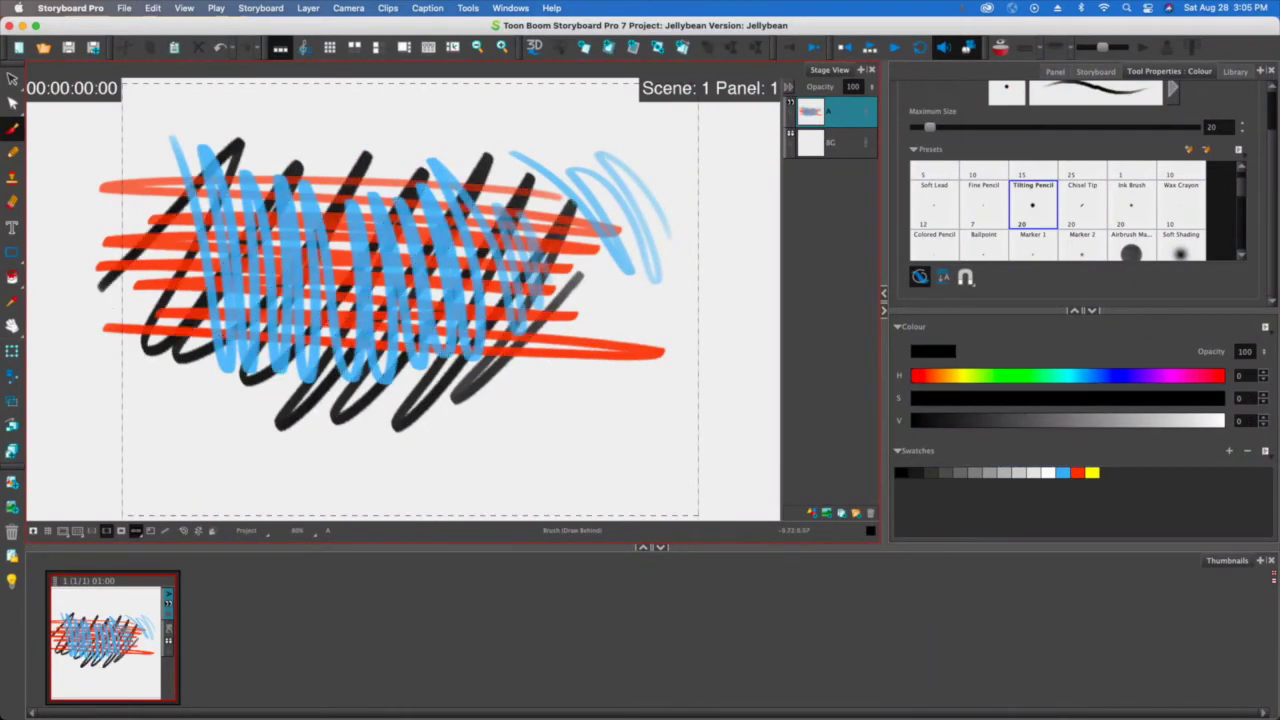
left_click(1092, 472)
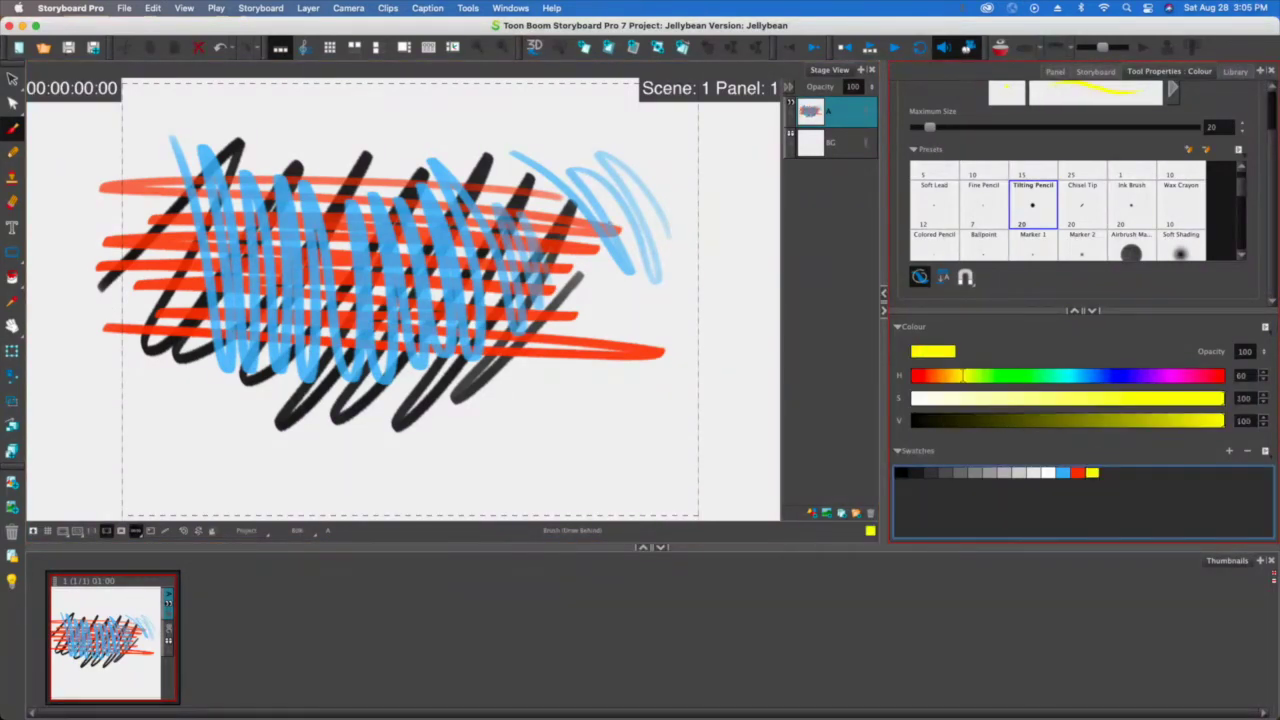
mouse_move(456, 128)
left_mouse_down()
mouse_move(600, 232)
mouse_move(430, 130)
mouse_move(280, 140)
mouse_move(150, 170)
mouse_move(350, 485)
left_mouse_up()
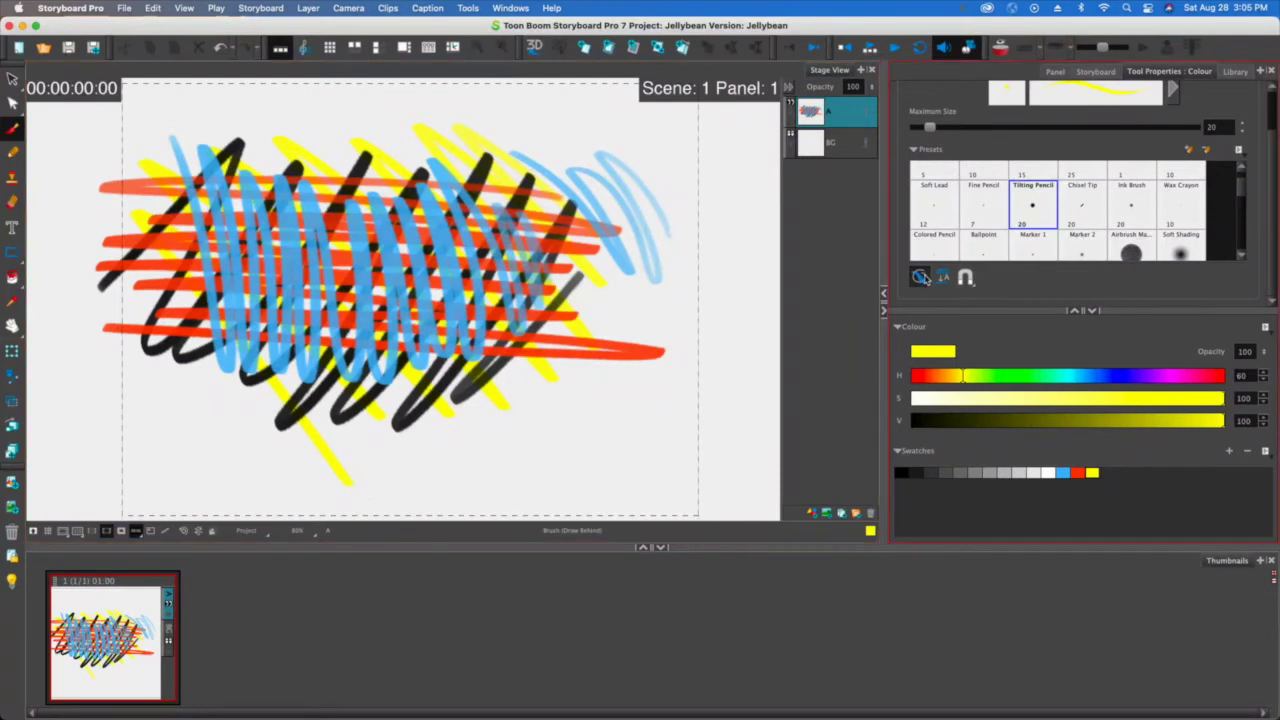
Turn Draw Behind off and draw a large white spiral on top of everything.
left_click(920, 277)
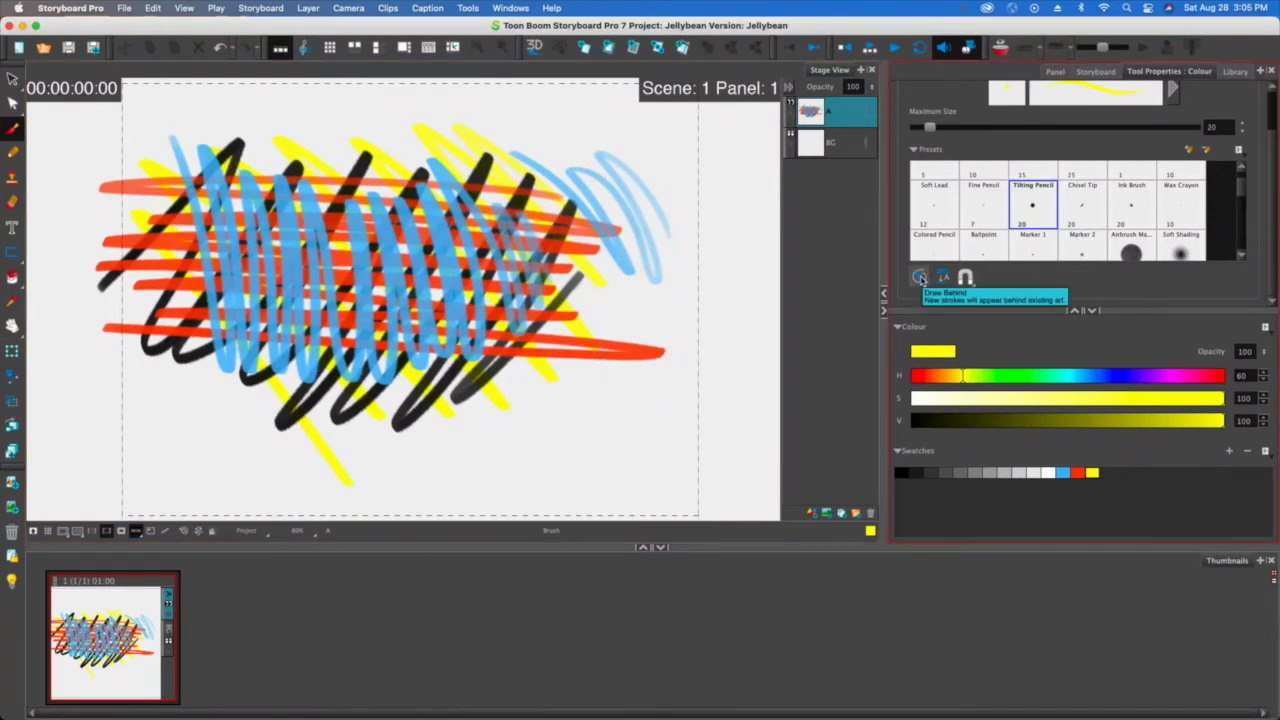
left_click(1048, 472)
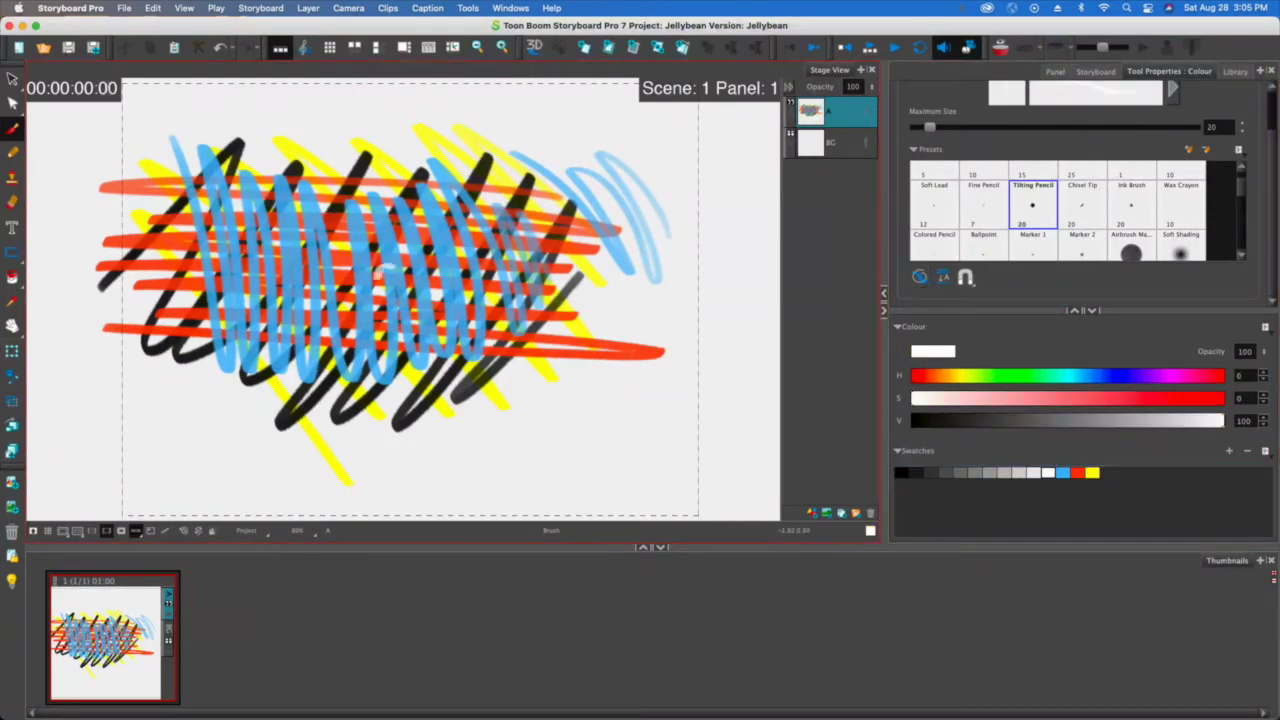
mouse_move(378, 270)
left_mouse_down()
mouse_move(410, 288)
mouse_move(398, 302)
mouse_move(350, 228)
mouse_move(340, 298)
mouse_move(308, 285)
mouse_move(430, 347)
mouse_move(320, 165)
mouse_move(350, 378)
mouse_move(530, 178)
mouse_move(290, 135)
left_mouse_up()
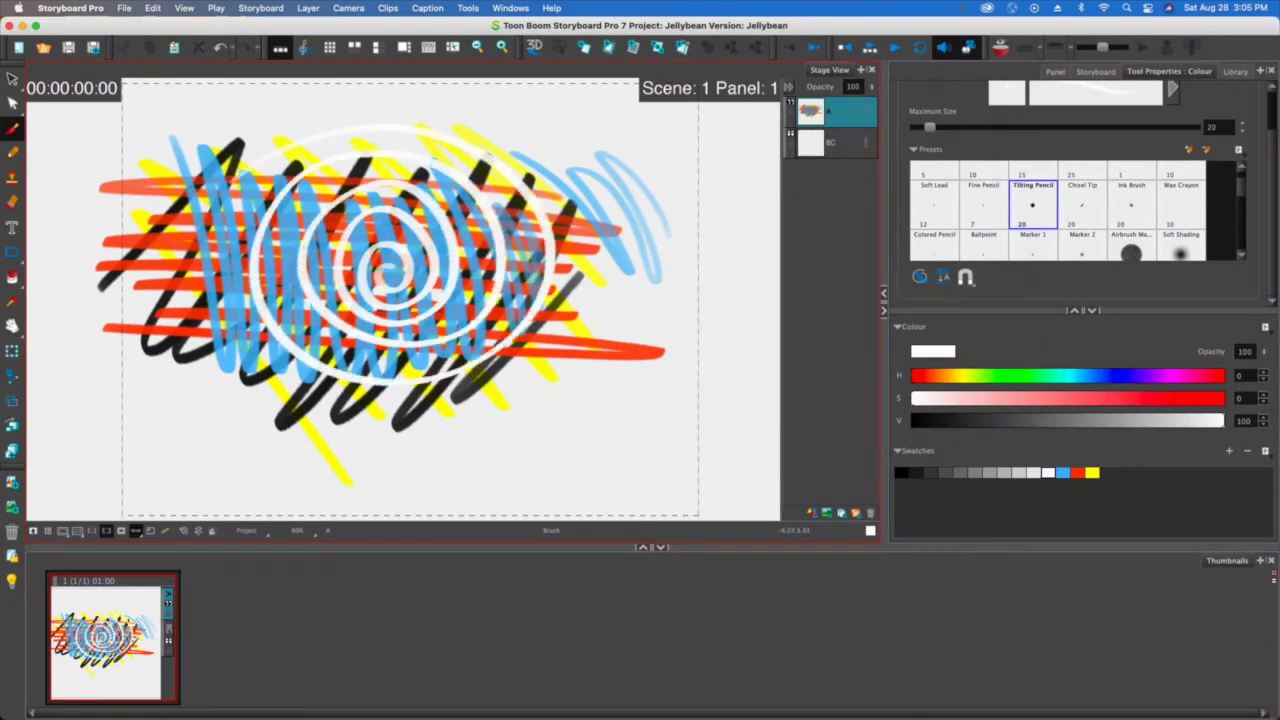
key("alt+s")
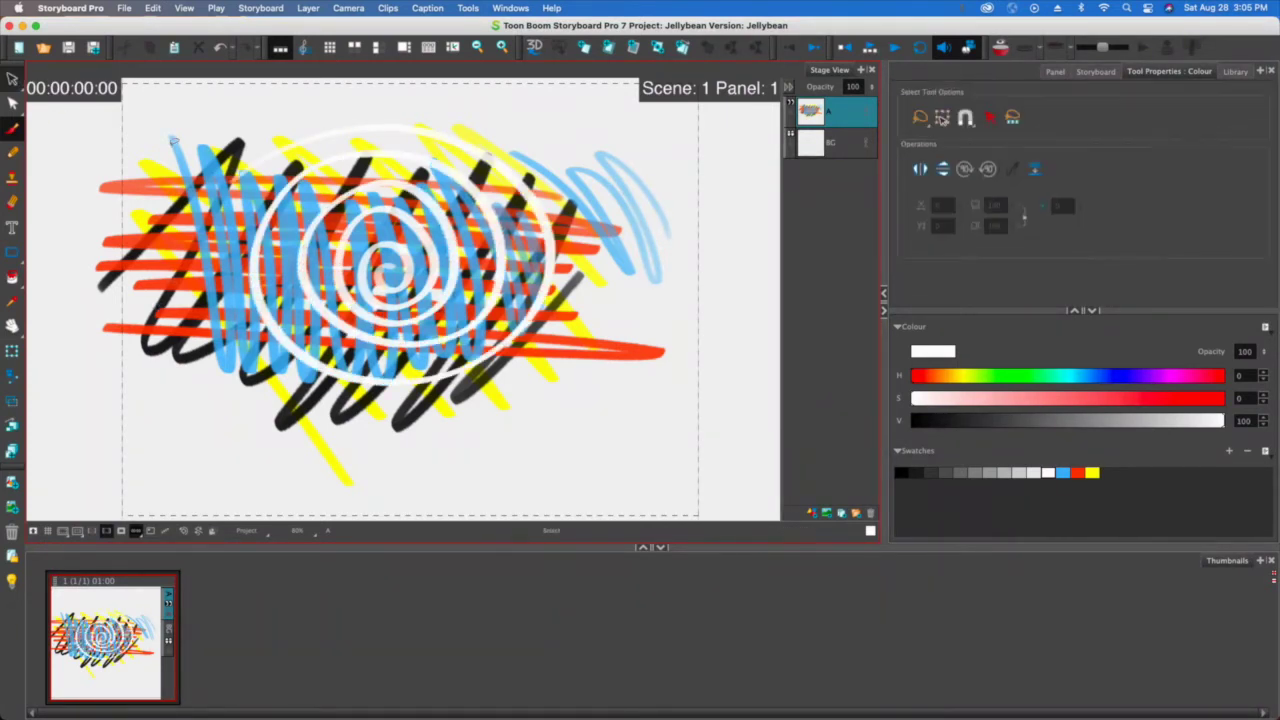
Select and delete the white spiral and the red strokes.
left_click(338, 144)
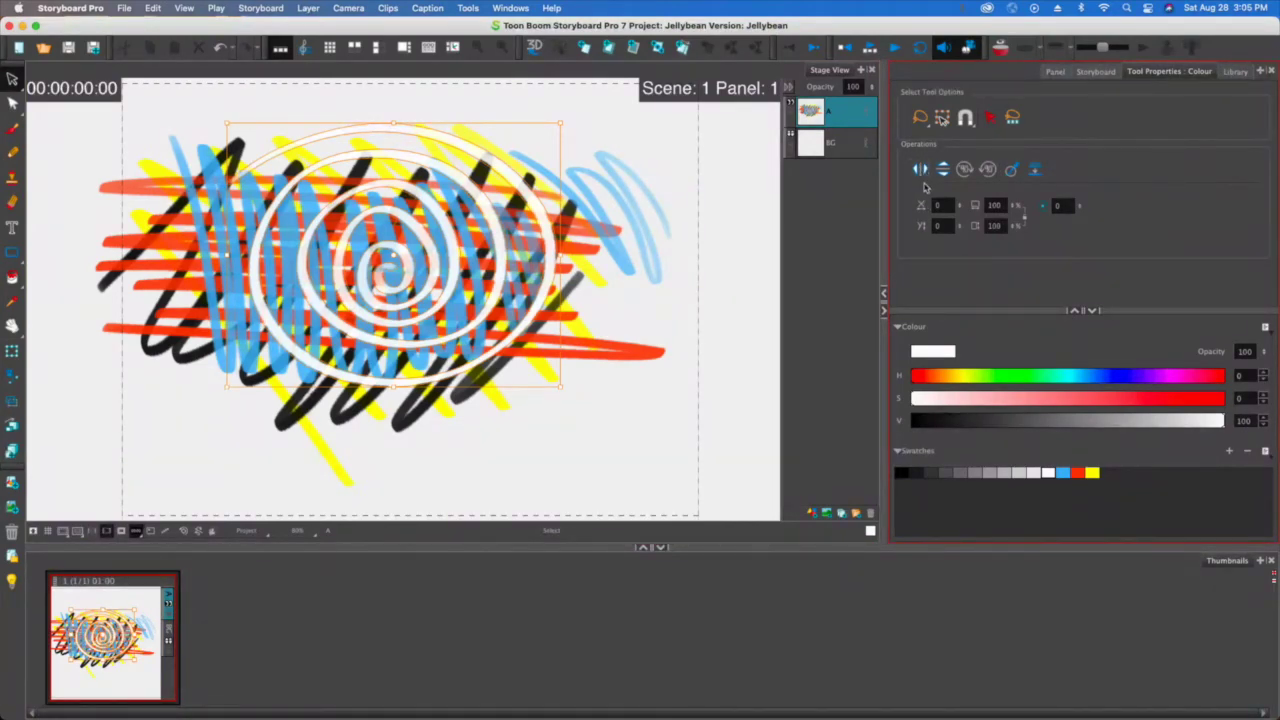
left_click(939, 227)
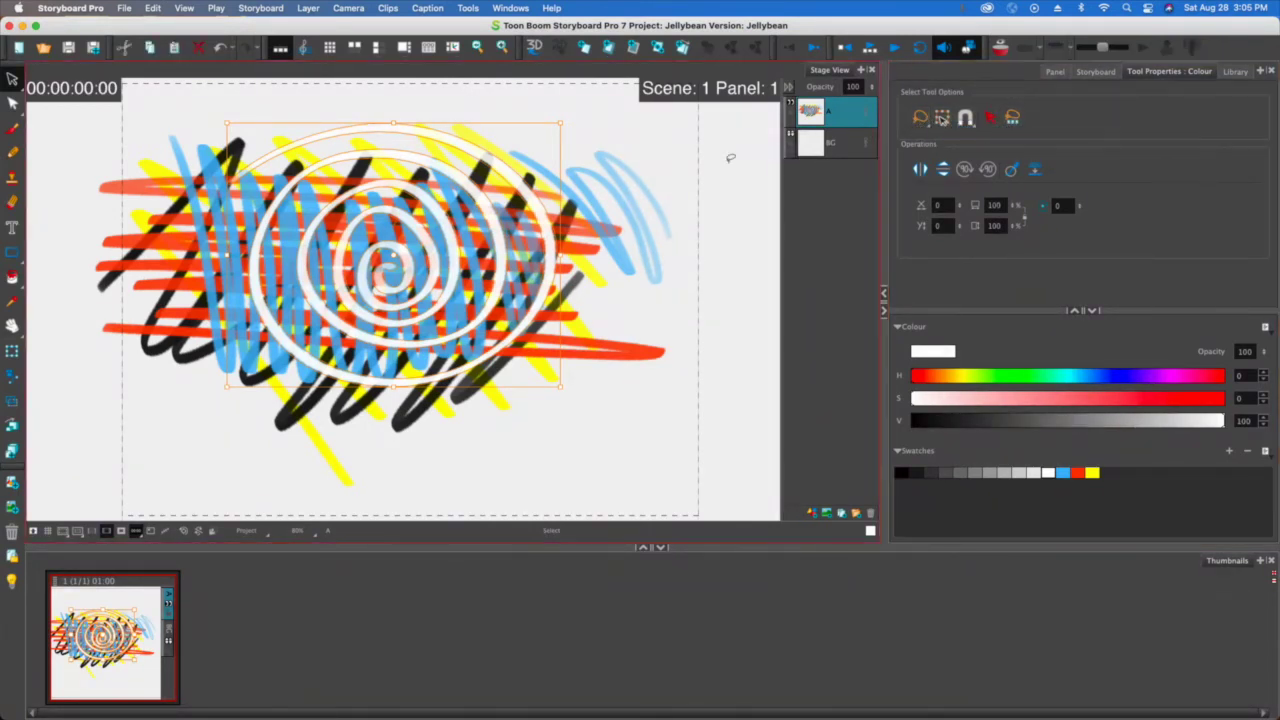
key("Delete")
left_click(565, 330)
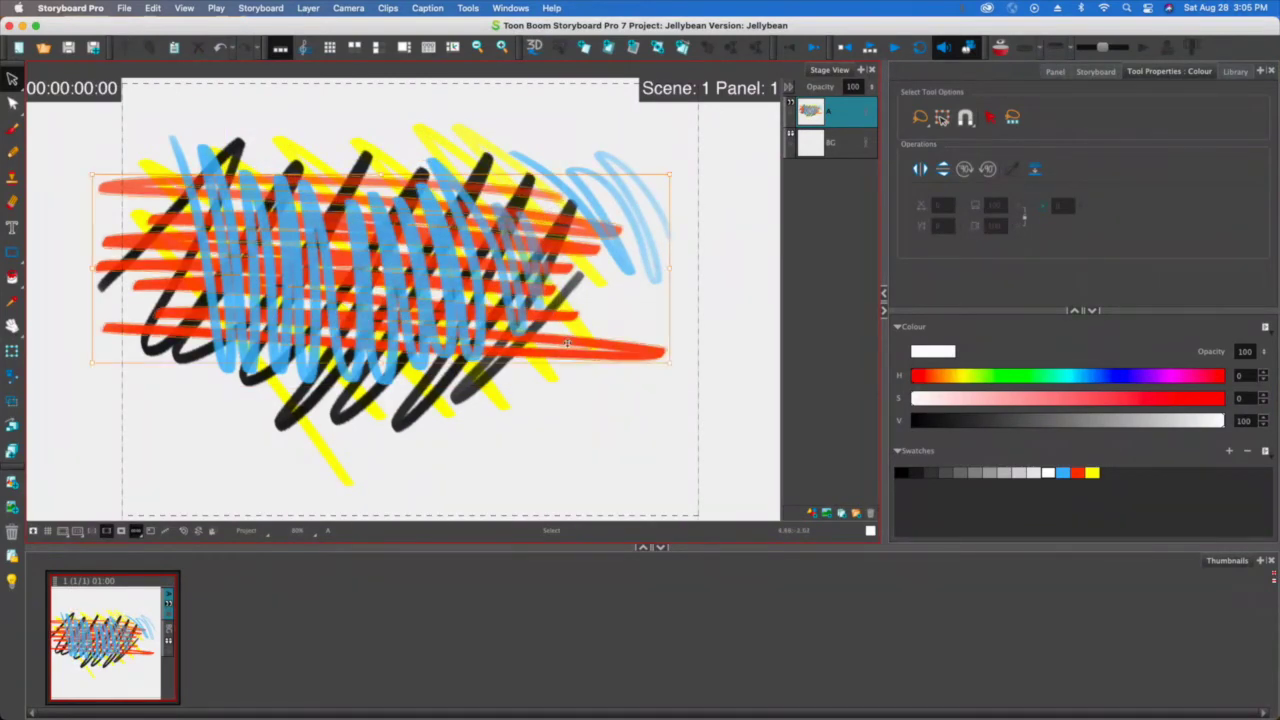
key("Delete")
Delete the blue, yellow, black and remaining blue strokes, then pick the black swatch.
left_click(503, 252)
key("Delete")
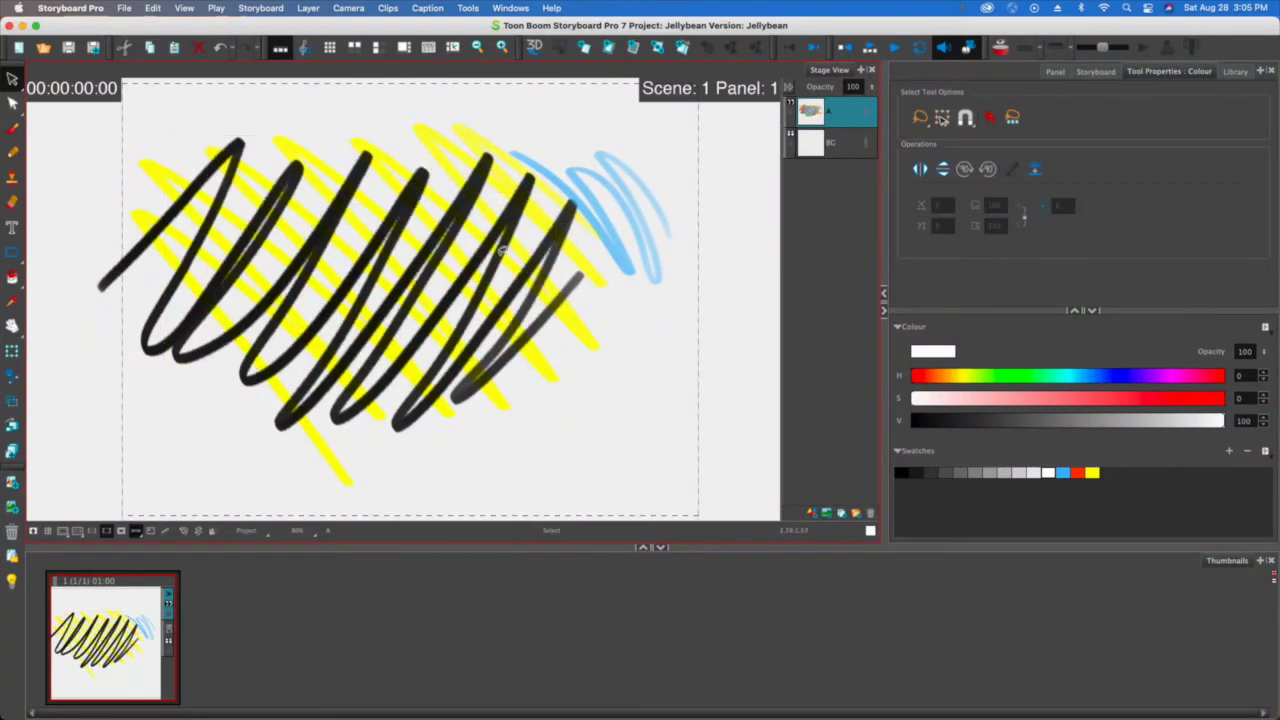
left_click(503, 175)
key("Delete")
left_click(470, 191)
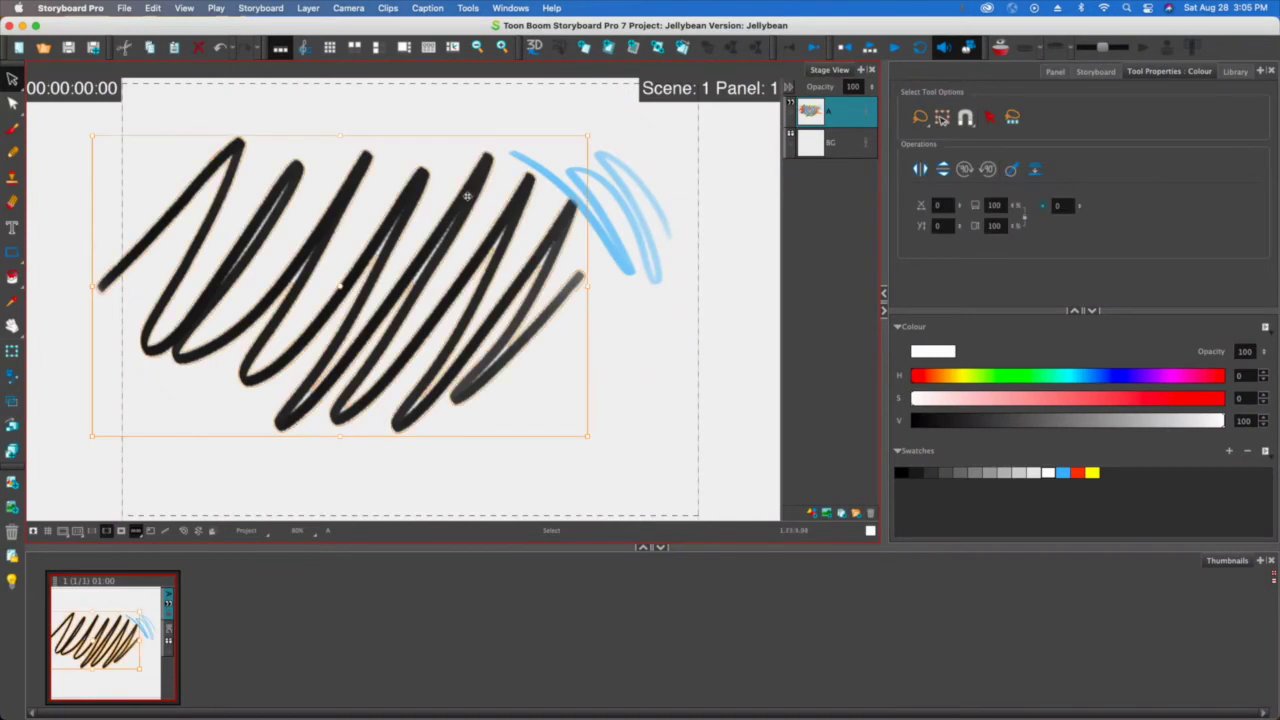
key("Delete")
left_click(594, 200)
key("Delete")
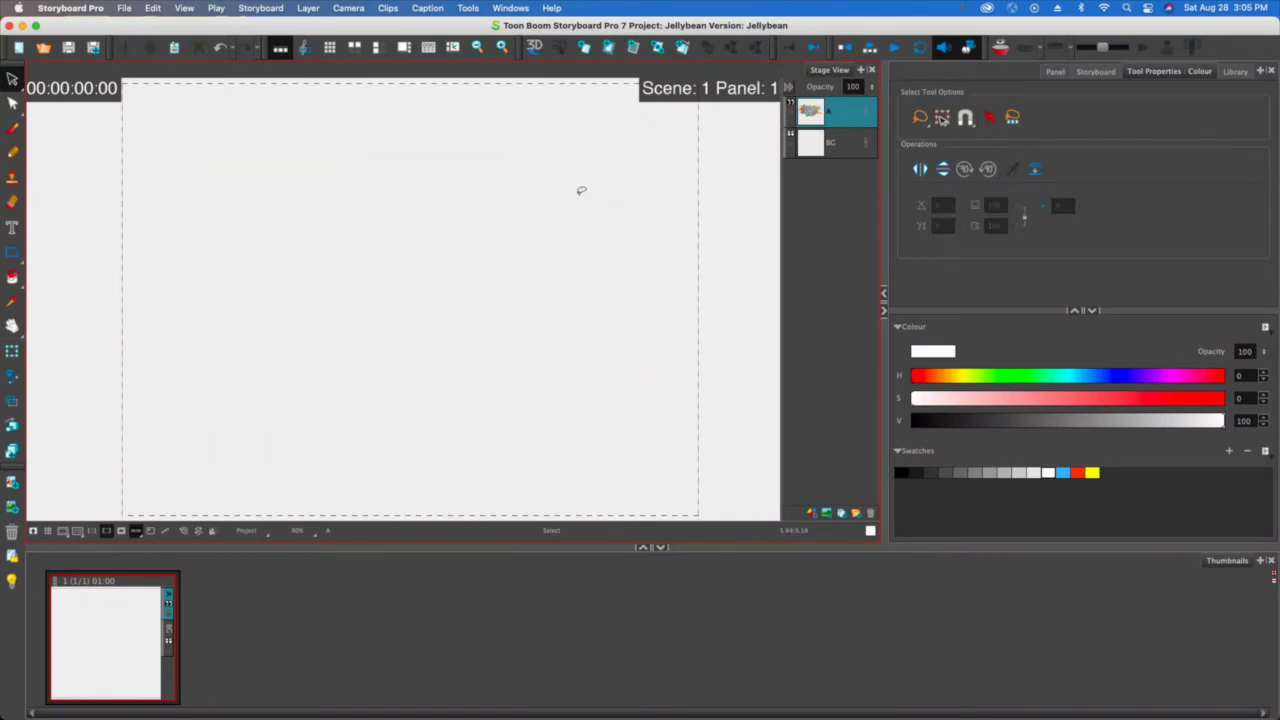
left_click(901, 472)
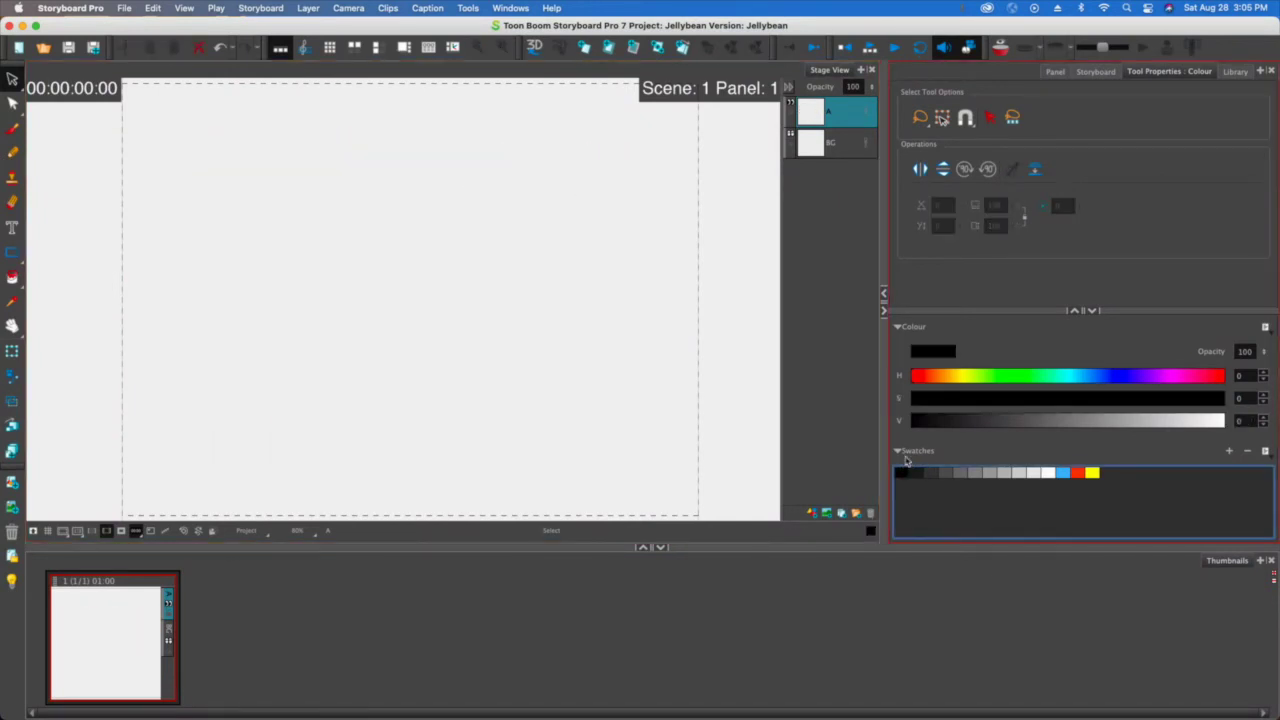
Draw a black ellipse near the centre with light grey hatching and zigzag shading.
left_click(12, 128)
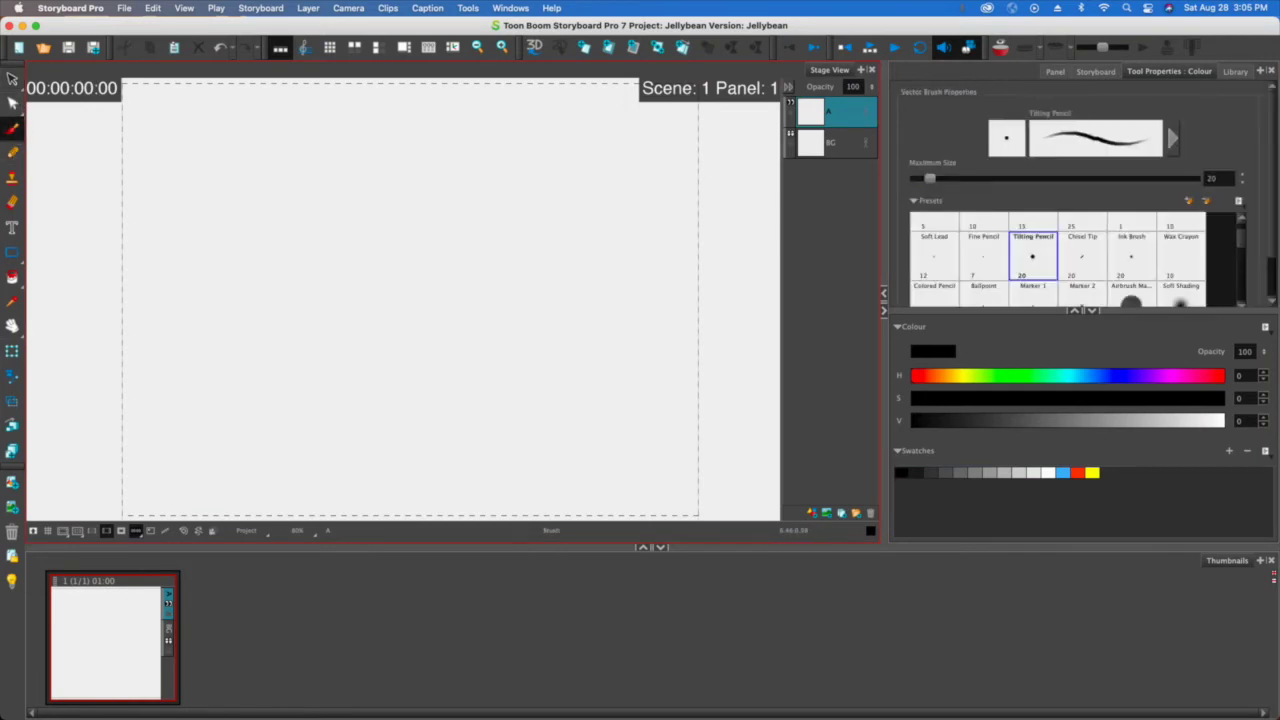
mouse_move(570, 200)
left_mouse_down()
mouse_move(515, 184)
mouse_move(460, 240)
mouse_move(620, 290)
mouse_move(540, 172)
left_mouse_up()
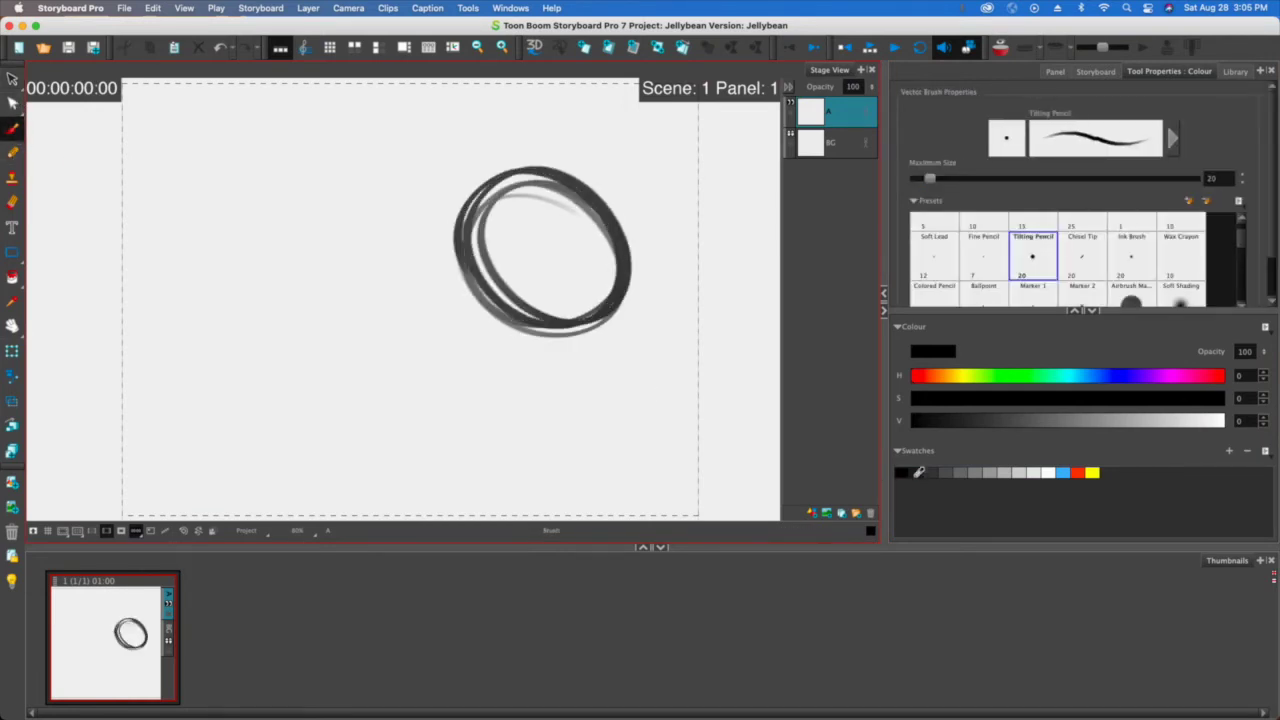
left_click(948, 471)
left_click(1019, 472)
mouse_move(540, 280)
left_mouse_down()
mouse_move(578, 400)
mouse_move(440, 330)
mouse_move(408, 285)
left_mouse_up()
mouse_move(610, 210)
left_mouse_down()
mouse_move(585, 300)
mouse_move(558, 190)
mouse_move(525, 300)
mouse_move(495, 200)
mouse_move(470, 260)
mouse_move(600, 300)
left_mouse_up()
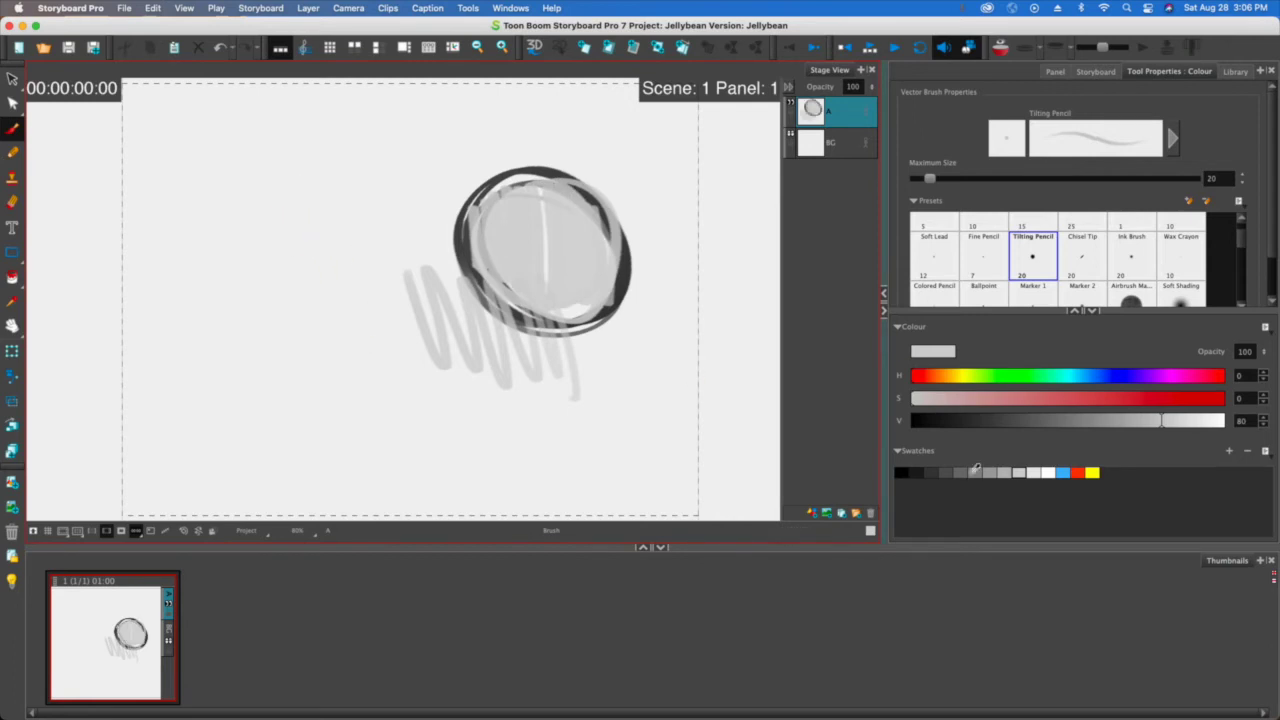
Draw a red arrow-shaped outline above-left of the ellipse.
left_click(1077, 472)
mouse_move(349, 128)
left_mouse_down()
mouse_move(424, 133)
mouse_move(383, 163)
mouse_move(290, 156)
mouse_move(336, 155)
mouse_move(372, 128)
left_mouse_up()
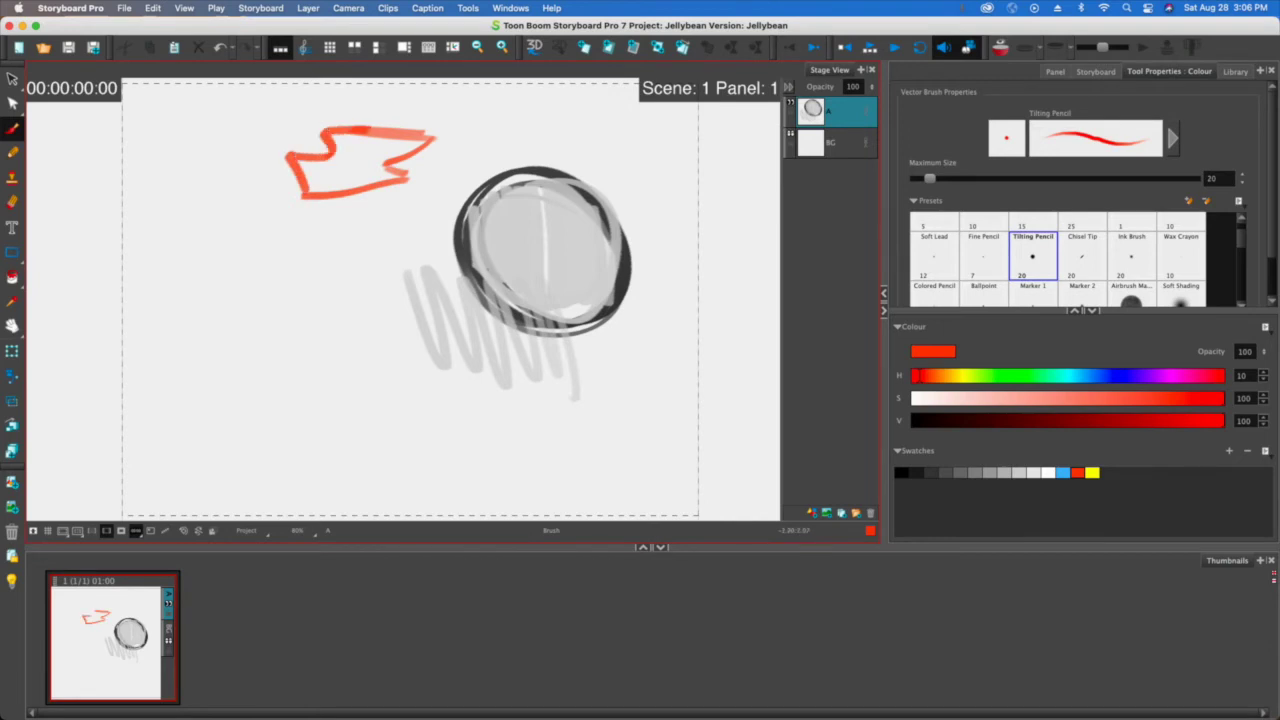
mouse_move(404, 184)
left_mouse_down()
mouse_move(301, 212)
mouse_move(284, 158)
left_mouse_up()
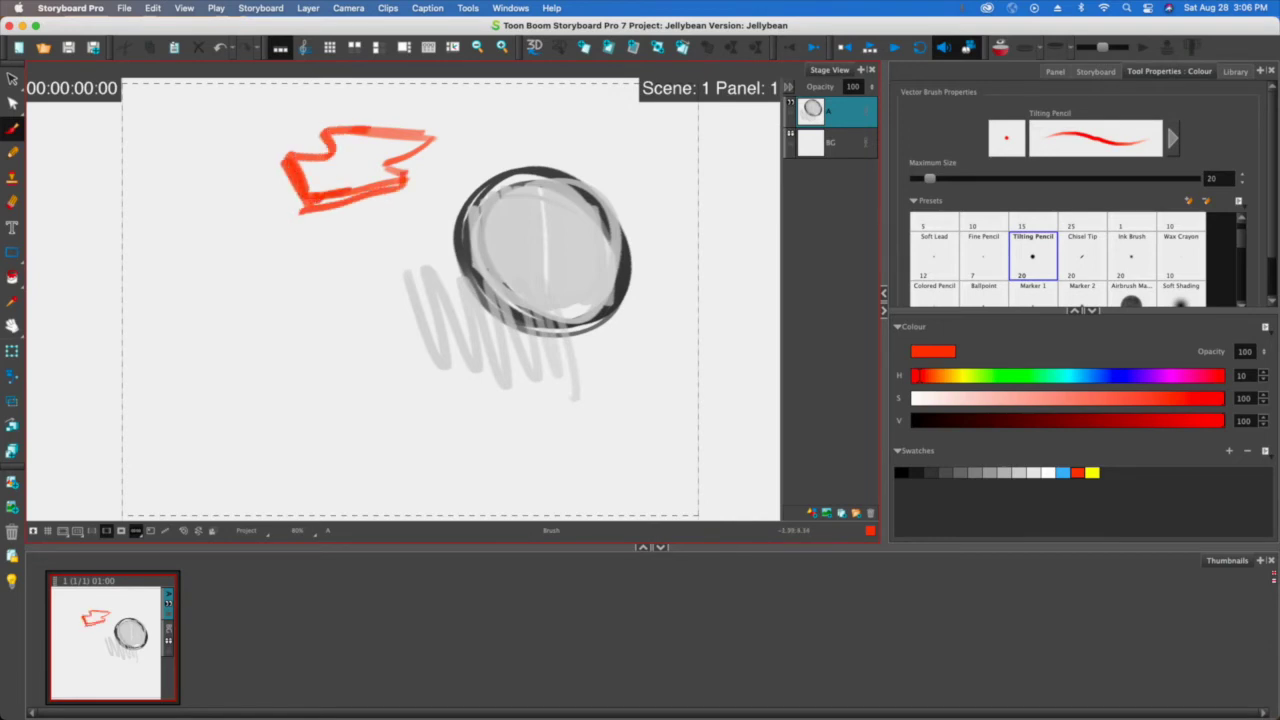
left_click_drag(342, 190, 407, 165)
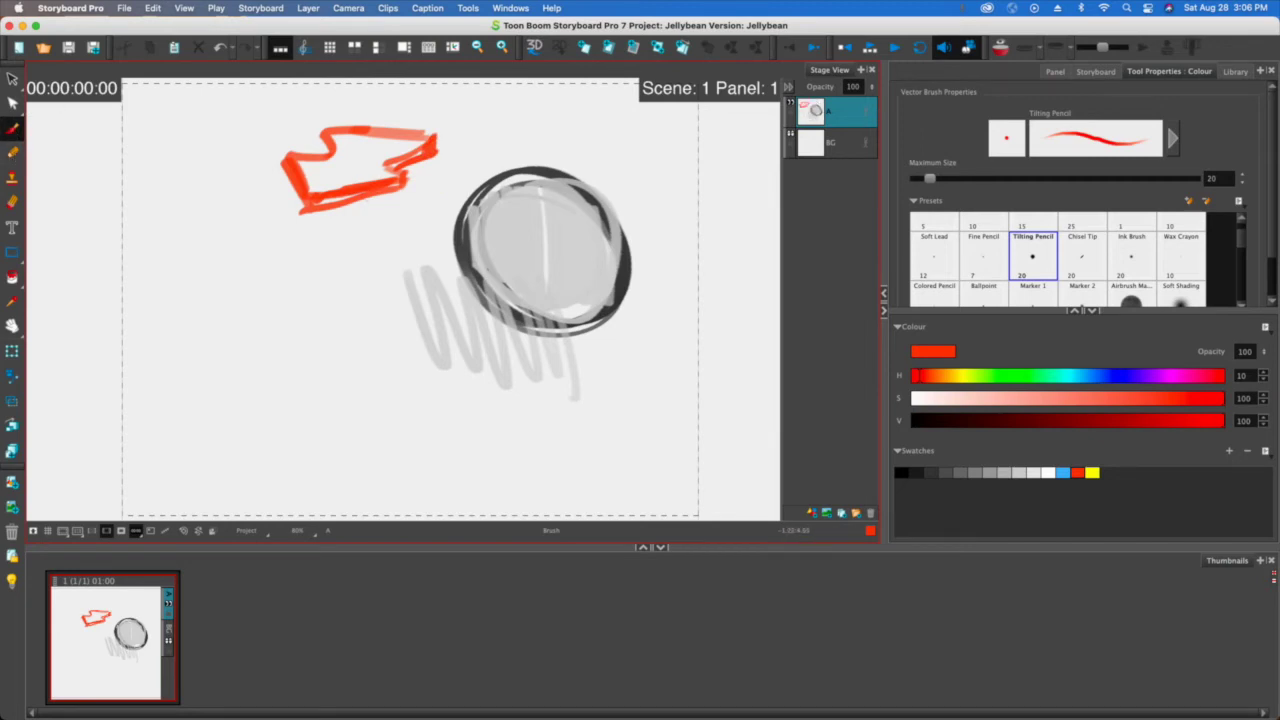
left_click(1062, 472)
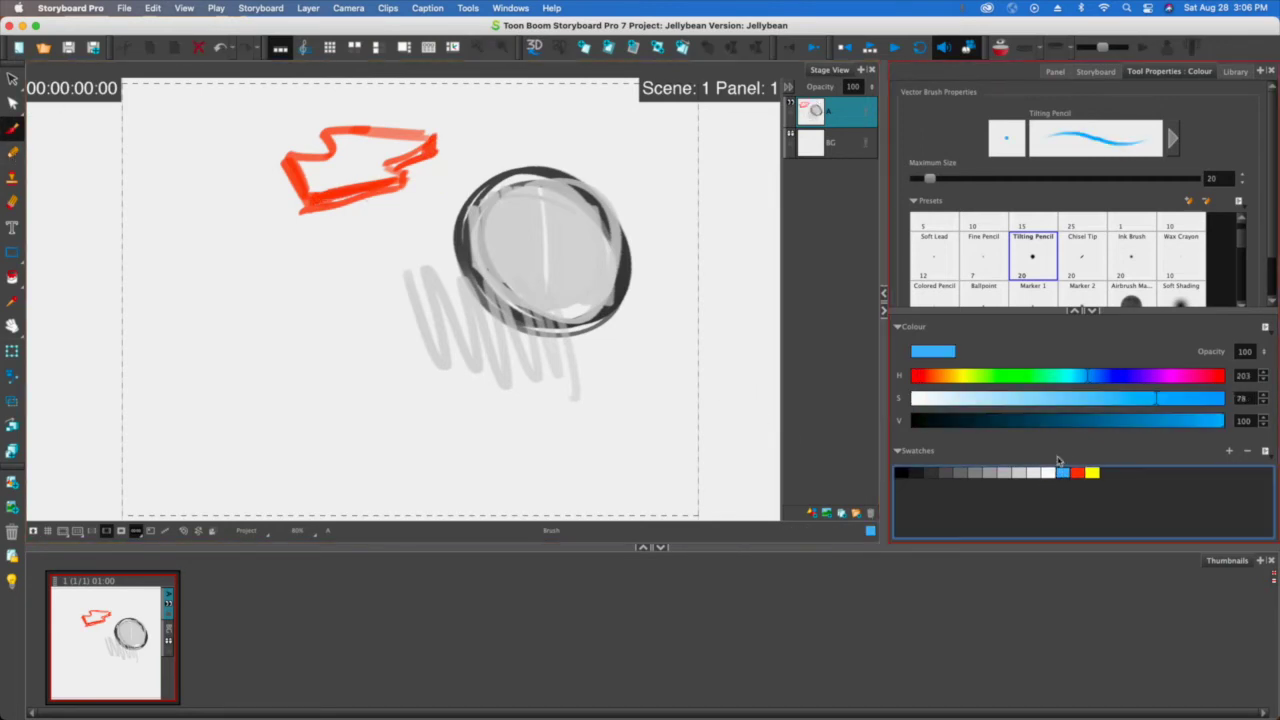
Draw blue loops and hatching, then violet-blue and magenta zigzags after shifting the hue.
mouse_move(450, 300)
left_mouse_down()
mouse_move(440, 260)
mouse_move(350, 300)
mouse_move(400, 250)
left_mouse_up()
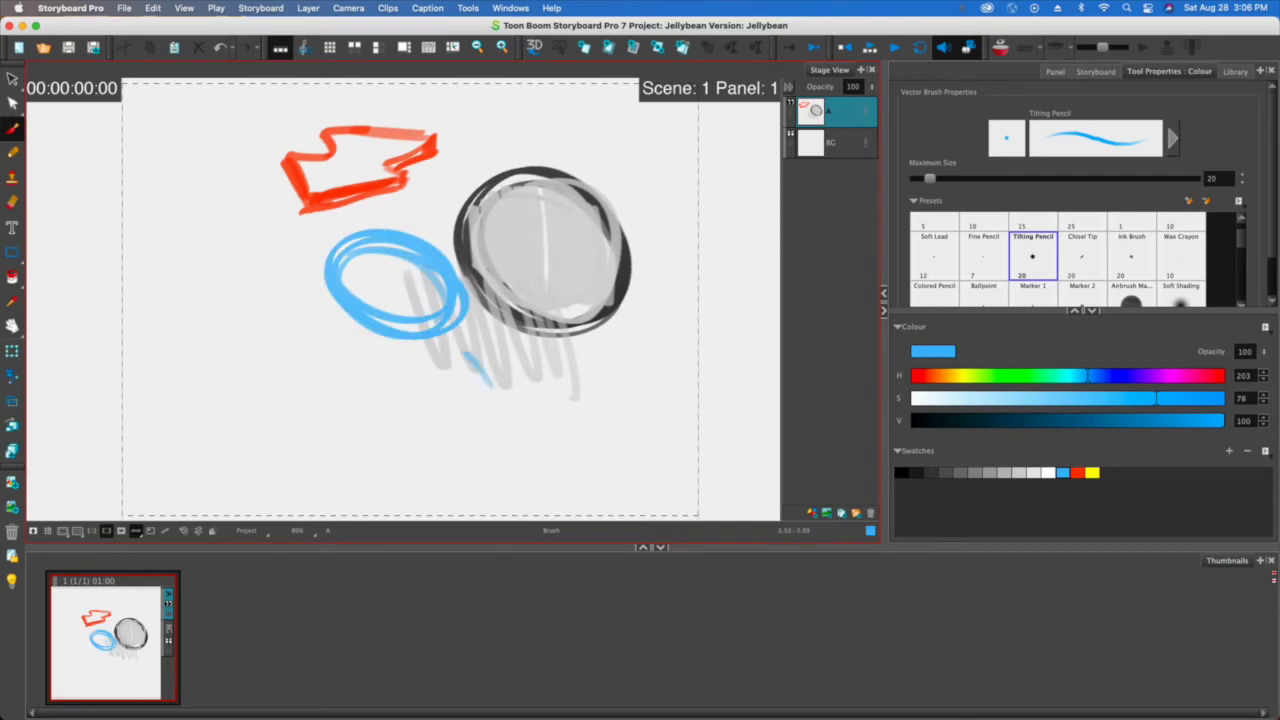
mouse_move(440, 345)
left_mouse_down()
mouse_move(480, 435)
mouse_move(398, 336)
mouse_move(435, 388)
left_mouse_up()
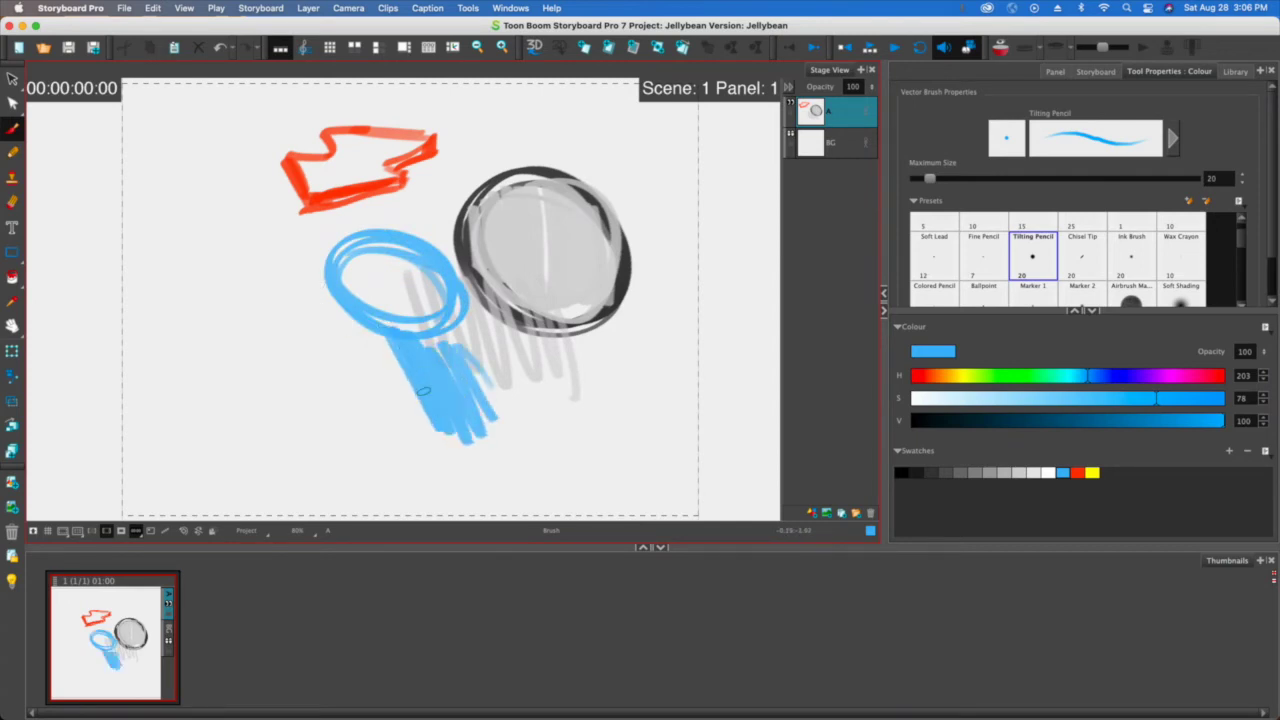
left_click_drag(1084, 376, 1106, 376)
mouse_move(540, 368)
left_mouse_down()
mouse_move(553, 432)
mouse_move(495, 420)
mouse_move(456, 338)
left_mouse_up()
left_click_drag(1110, 376, 1160, 376)
mouse_move(468, 440)
left_mouse_down()
mouse_move(450, 450)
mouse_move(415, 400)
mouse_move(355, 372)
left_mouse_up()
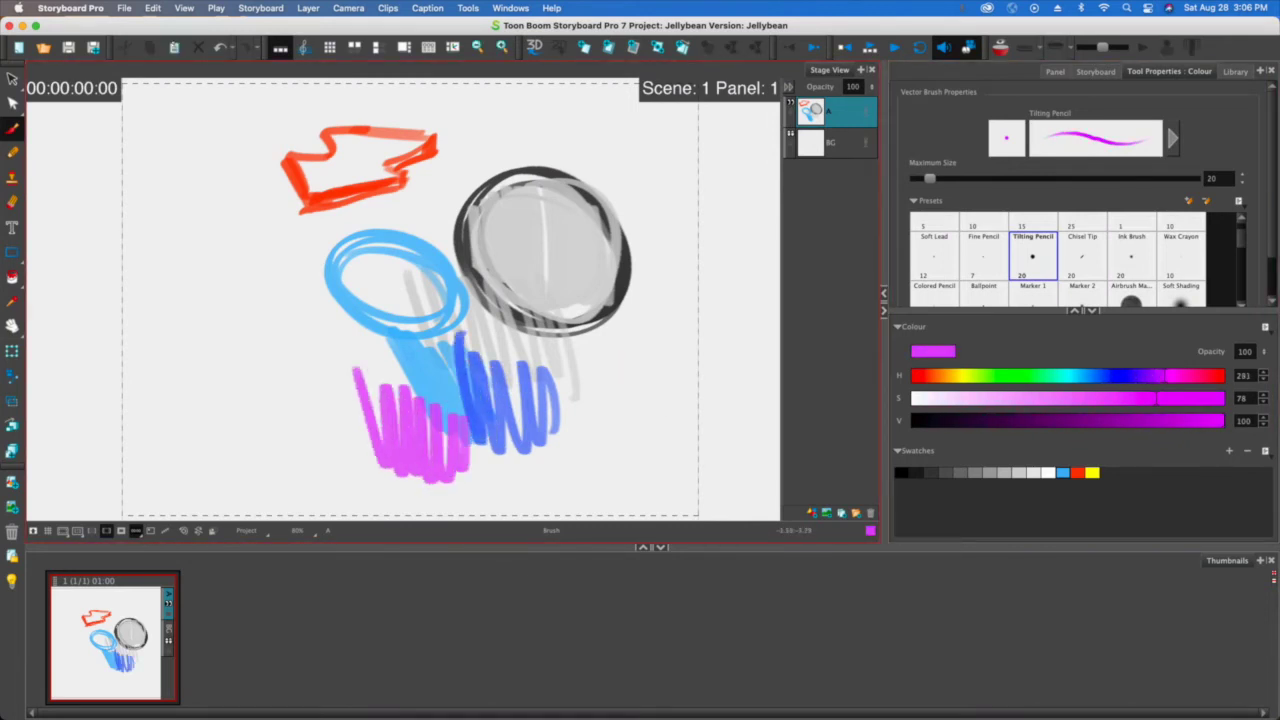
Shift the hue to pink and draw pink, red-pink and lower-saturation light pink zigzags.
left_click(1167, 374)
left_click_drag(1167, 374, 1197, 375)
mouse_move(365, 440)
left_mouse_down()
mouse_move(345, 390)
mouse_move(330, 400)
mouse_move(285, 335)
mouse_move(228, 322)
left_mouse_up()
left_click_drag(1196, 376, 1216, 373)
mouse_move(338, 296)
left_mouse_down()
mouse_move(290, 275)
mouse_move(245, 300)
mouse_move(220, 270)
mouse_move(210, 345)
mouse_move(180, 290)
left_mouse_up()
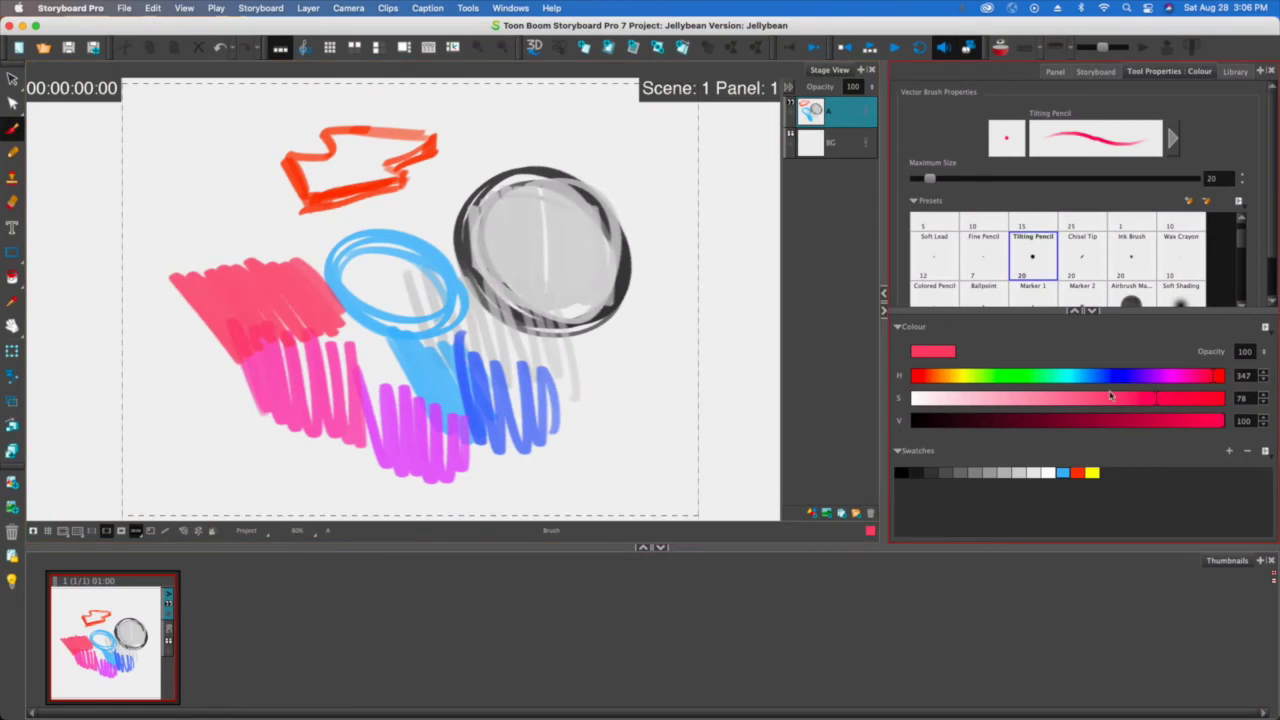
left_click_drag(1020, 398, 1047, 398)
mouse_move(285, 250)
left_mouse_down()
mouse_move(210, 172)
mouse_move(188, 270)
mouse_move(158, 200)
mouse_move(126, 200)
left_mouse_up()
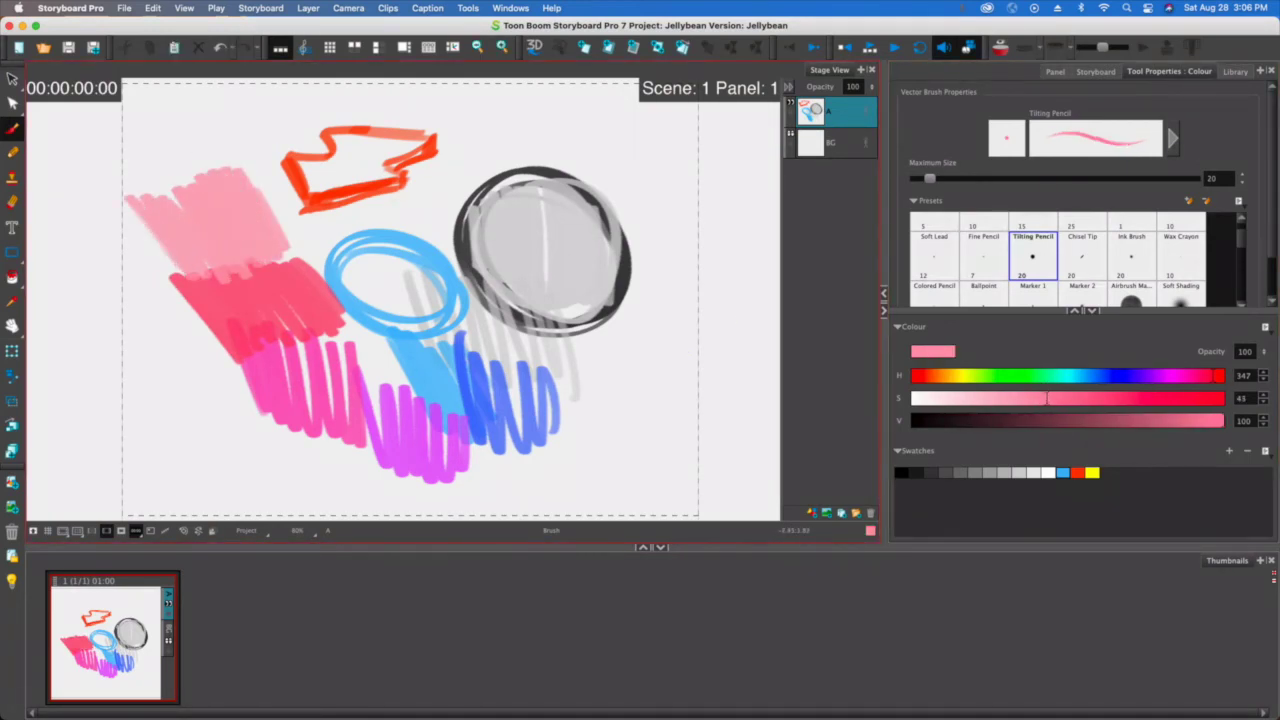
left_click(955, 476)
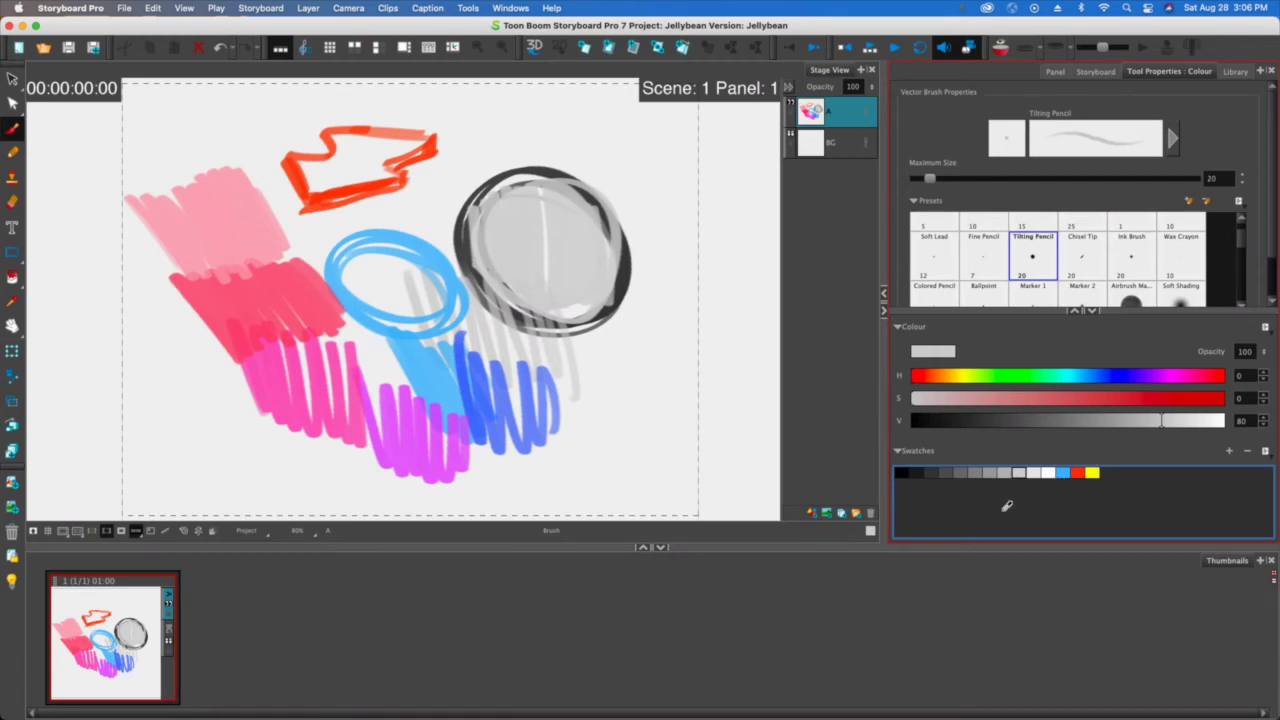
Save the grey as a swatch, then add a green swatch with saturation 80.
left_click(1231, 452)
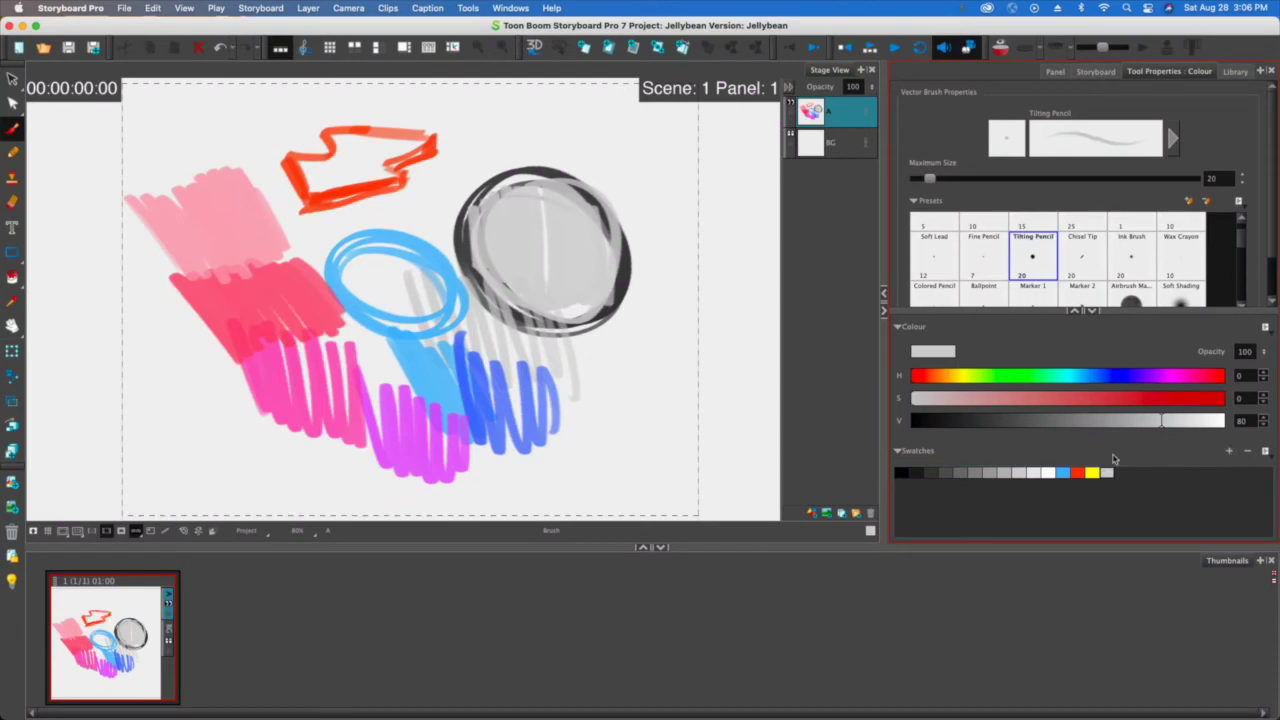
left_click(1113, 468)
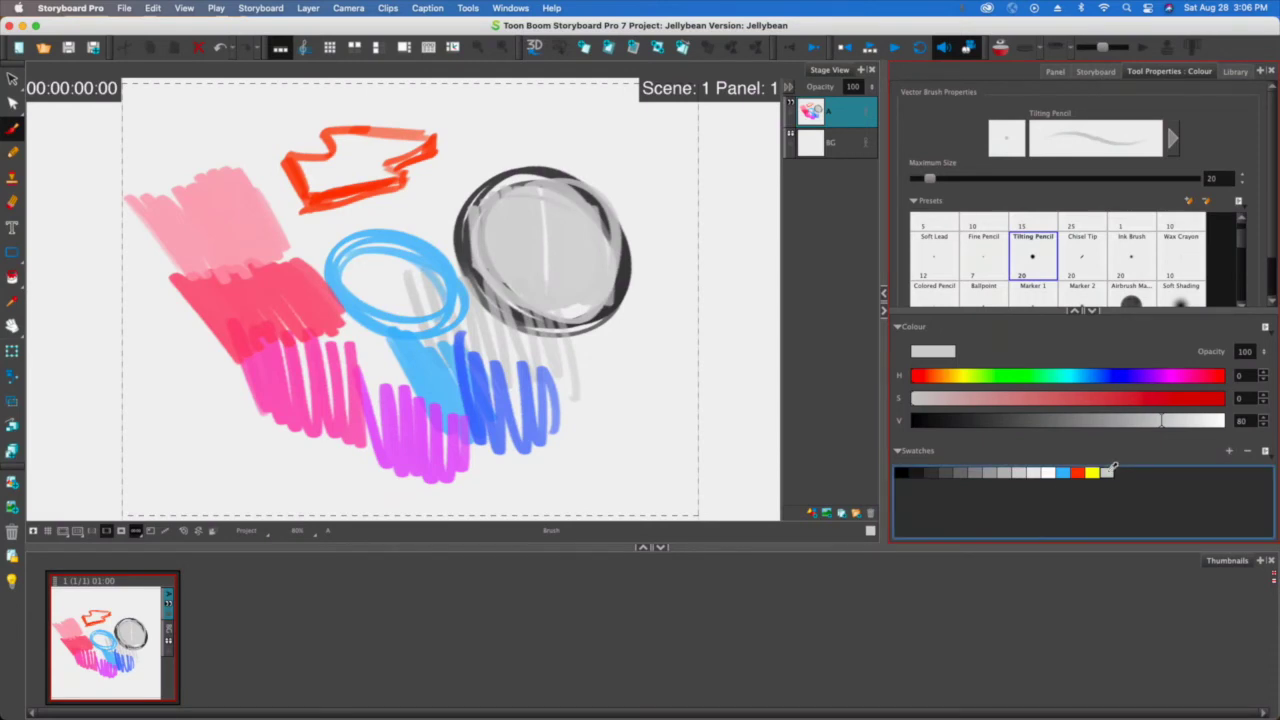
left_click(994, 376)
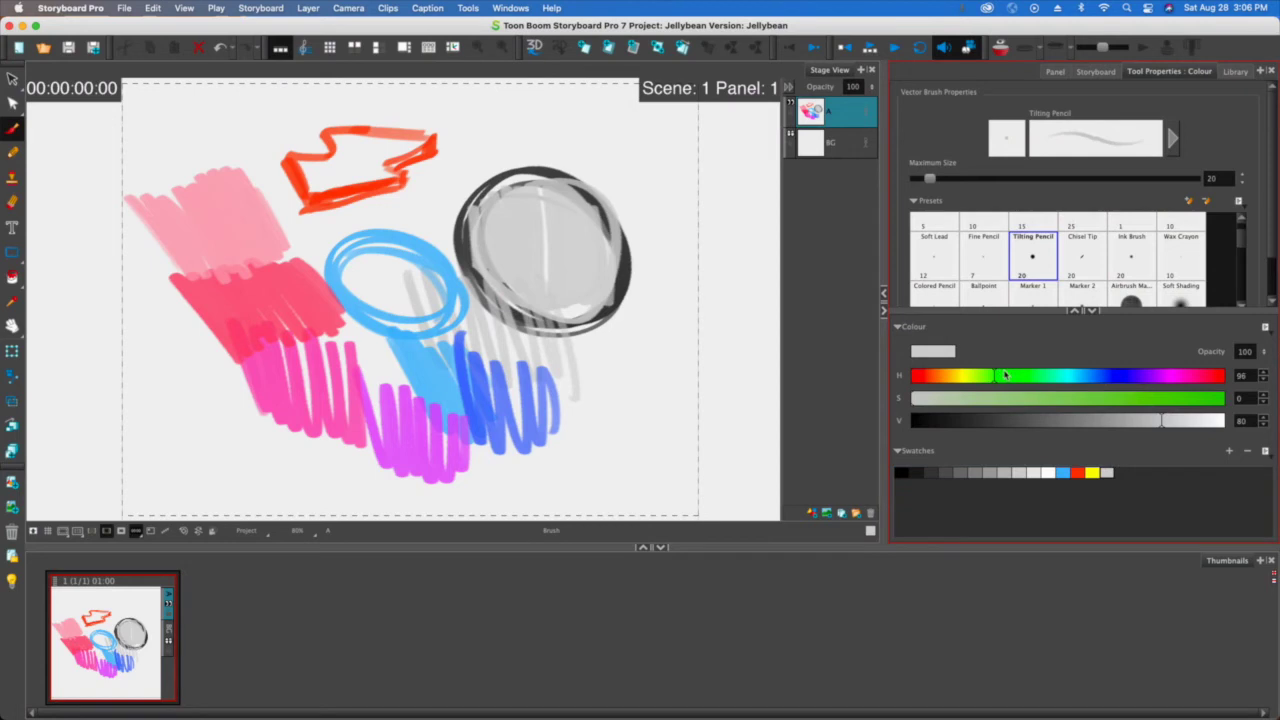
left_click_drag(1072, 405, 1160, 402)
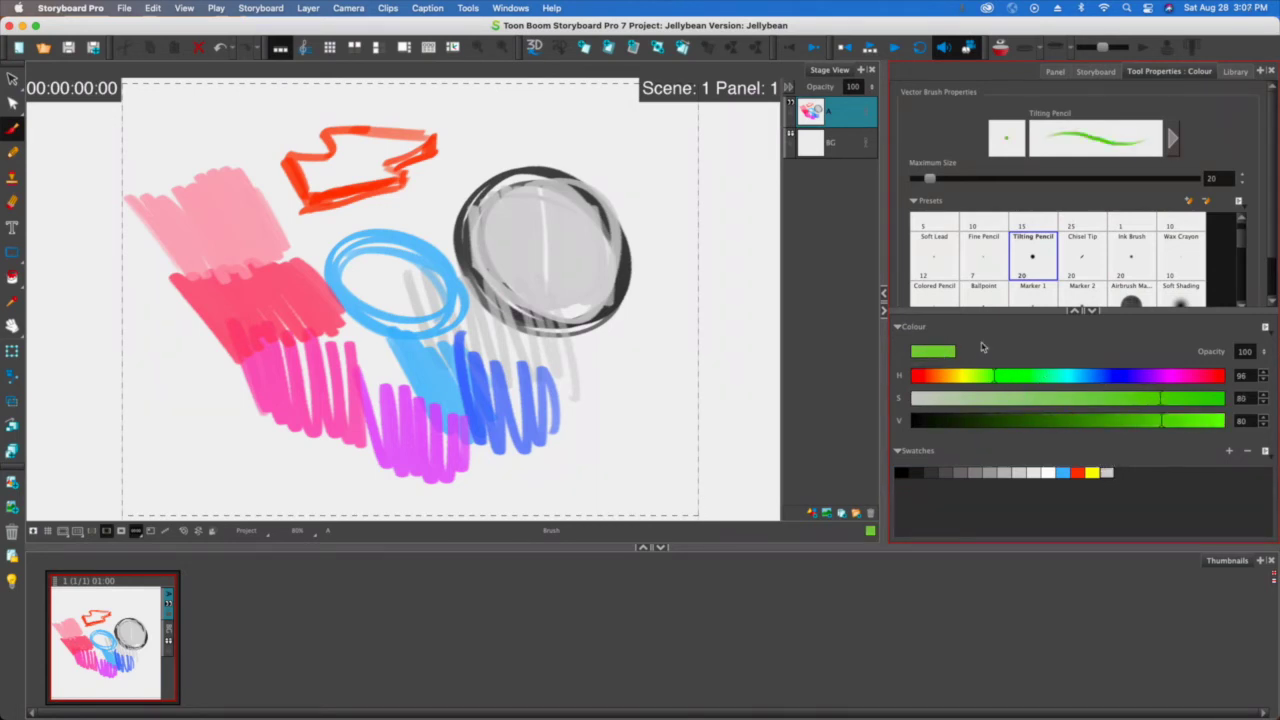
left_click(1229, 450)
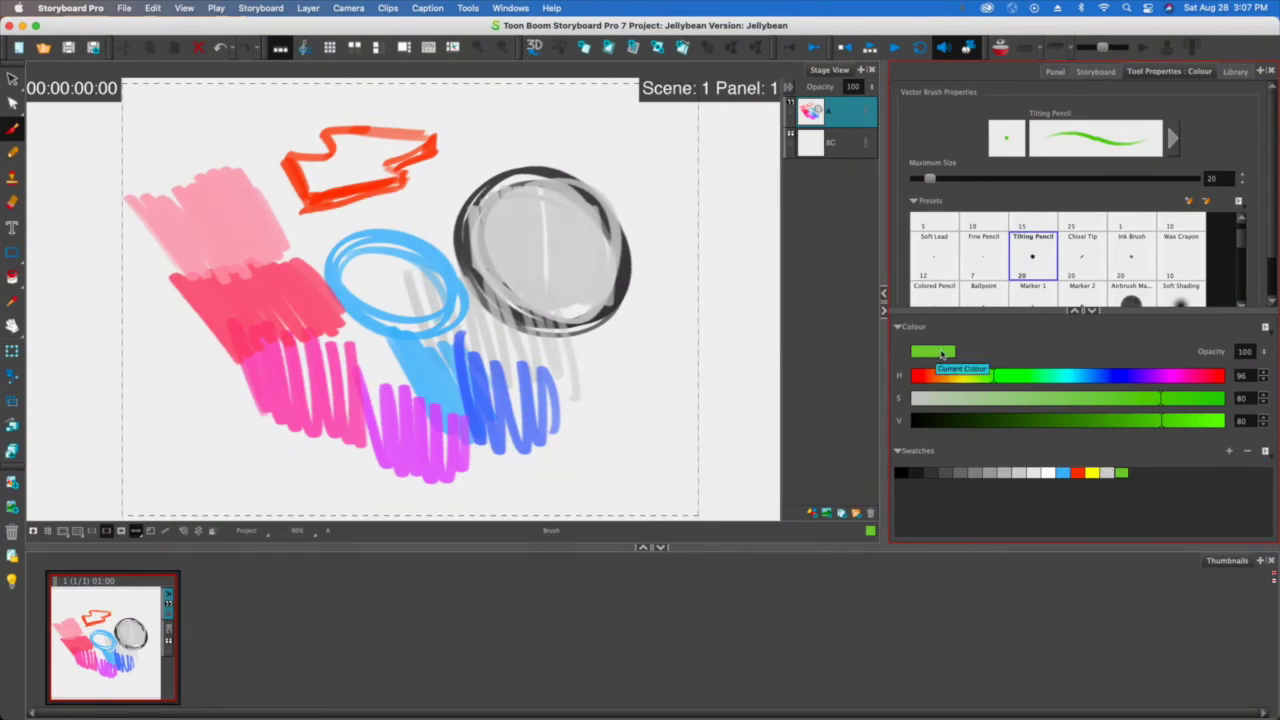
Add progressively darker green swatches, lowering value to 62, 38 and 23, ending at 12.
left_click_drag(1140, 418, 1103, 420)
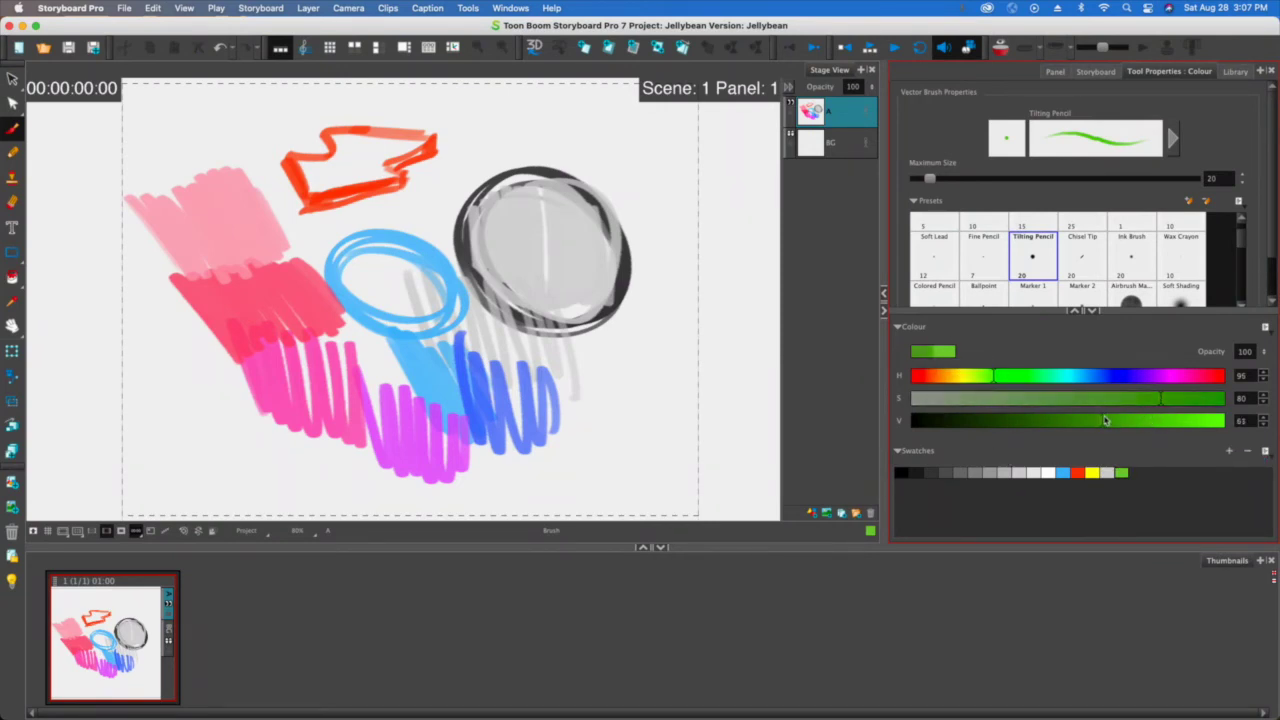
left_click(1229, 450)
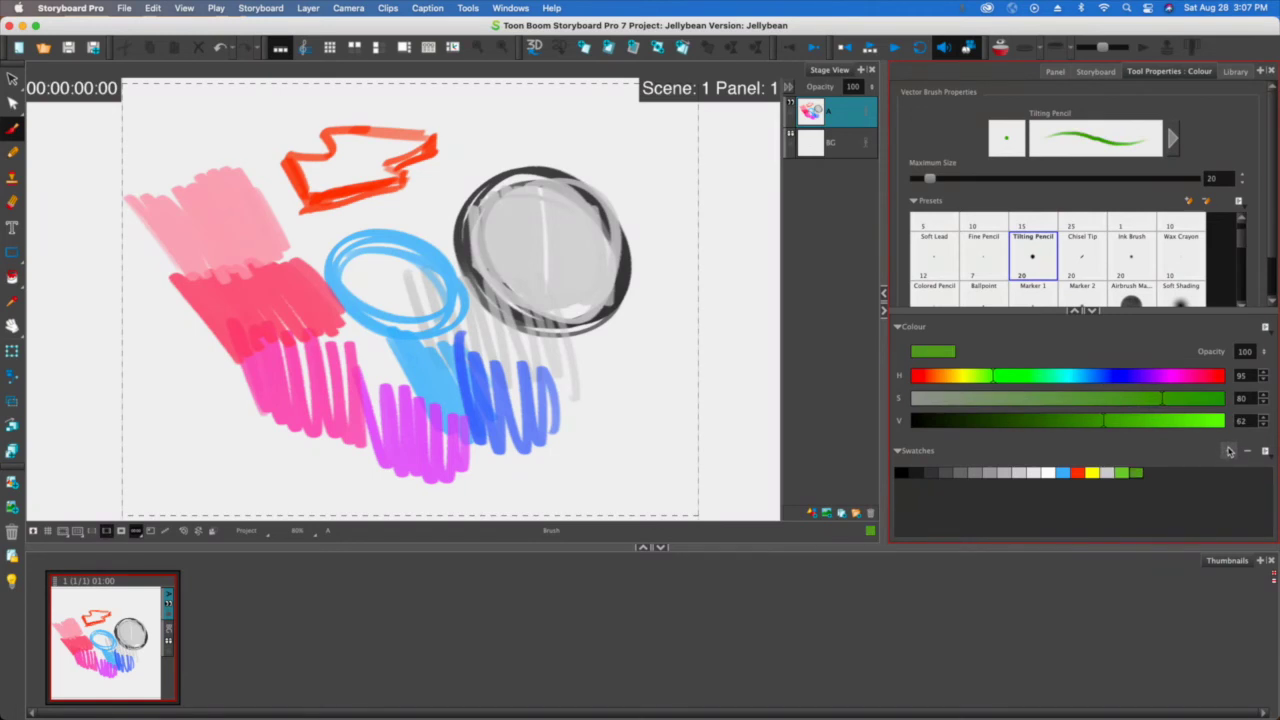
left_click(1065, 420)
left_click(1229, 450)
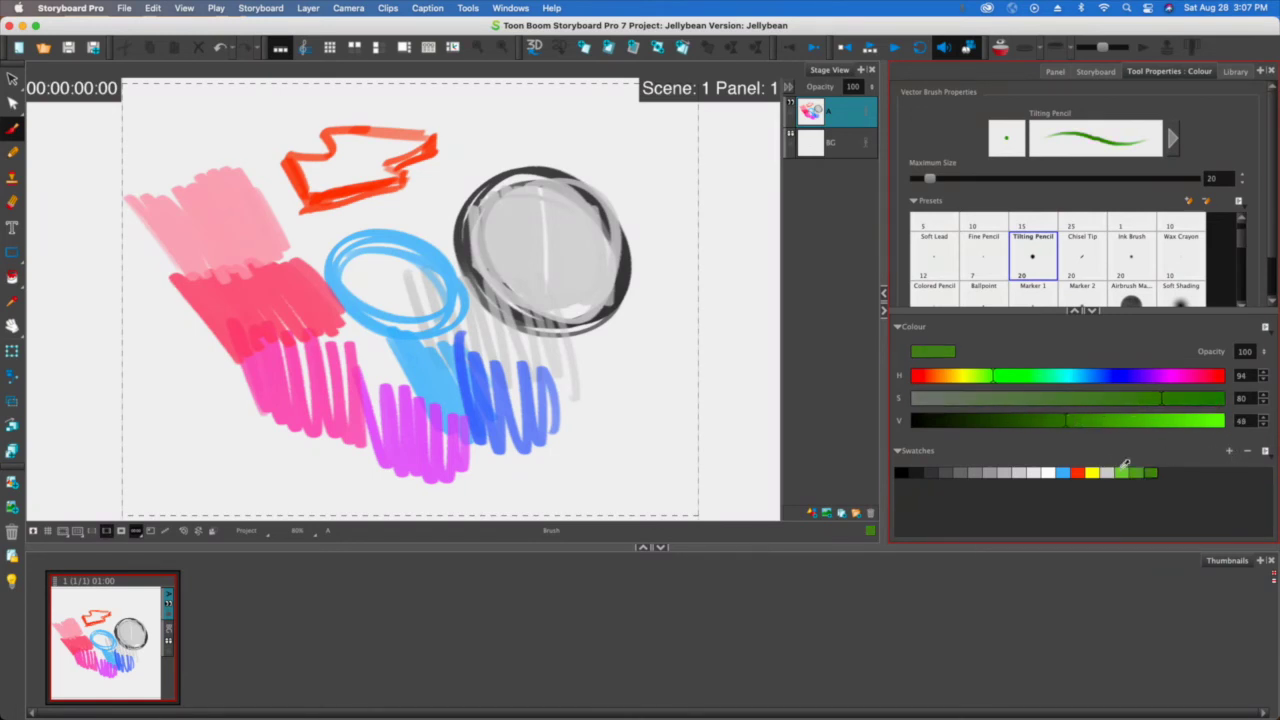
left_click_drag(1053, 420, 1030, 421)
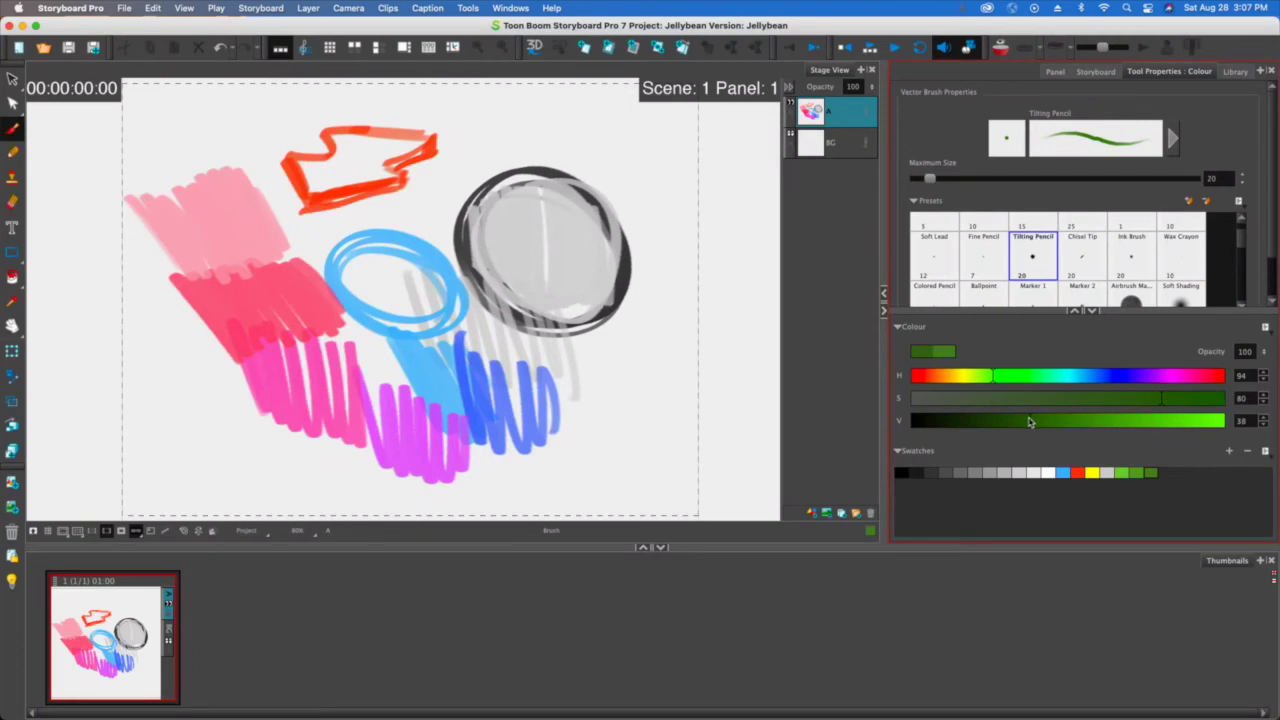
left_click(1229, 450)
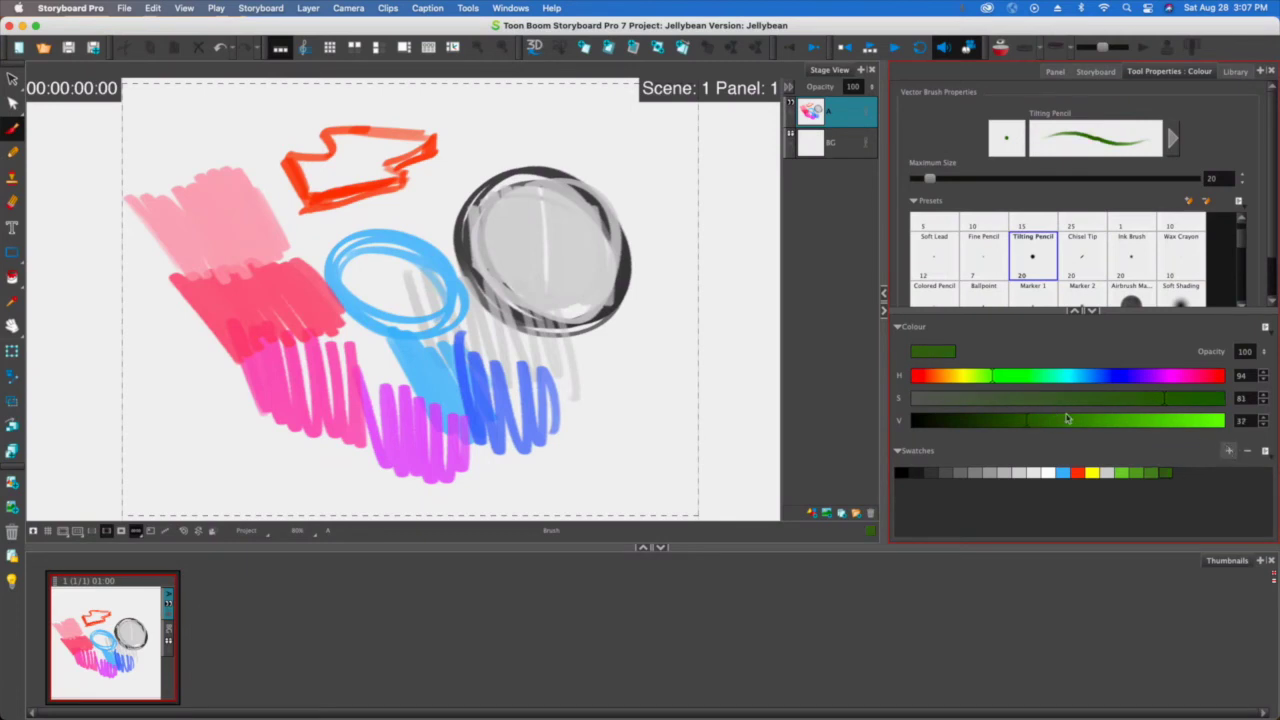
left_click(1000, 421)
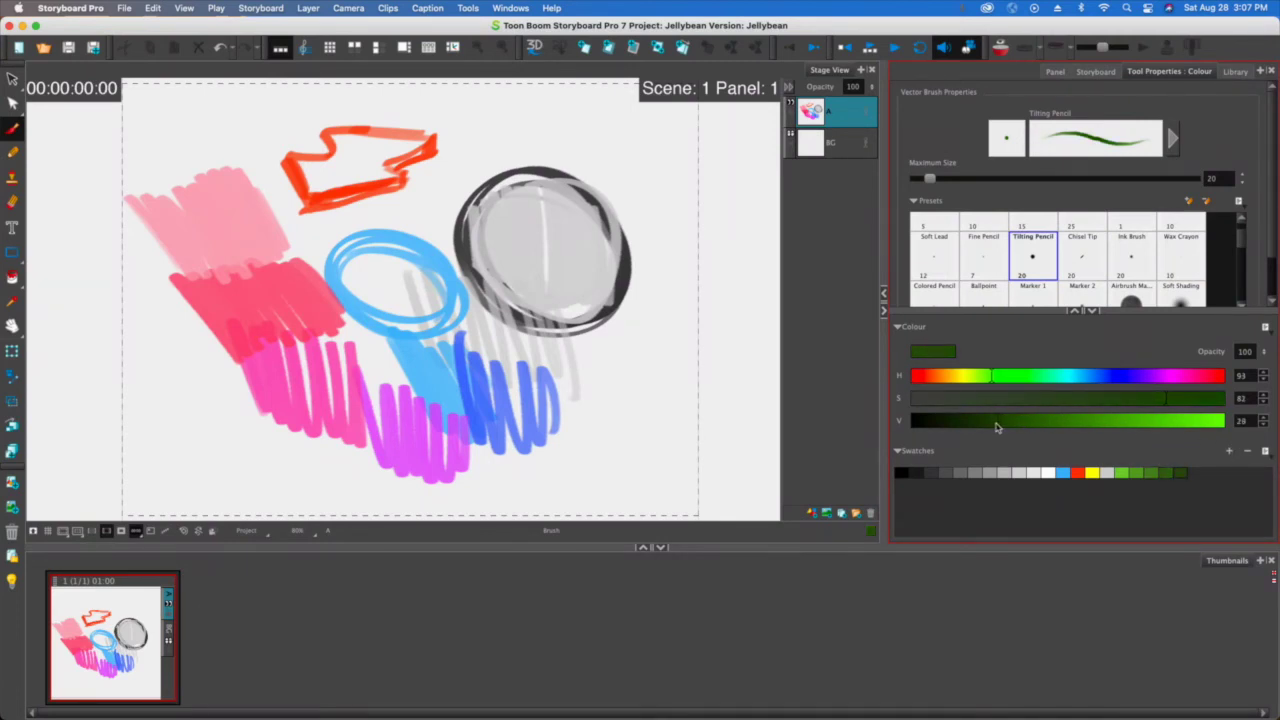
left_click(976, 423)
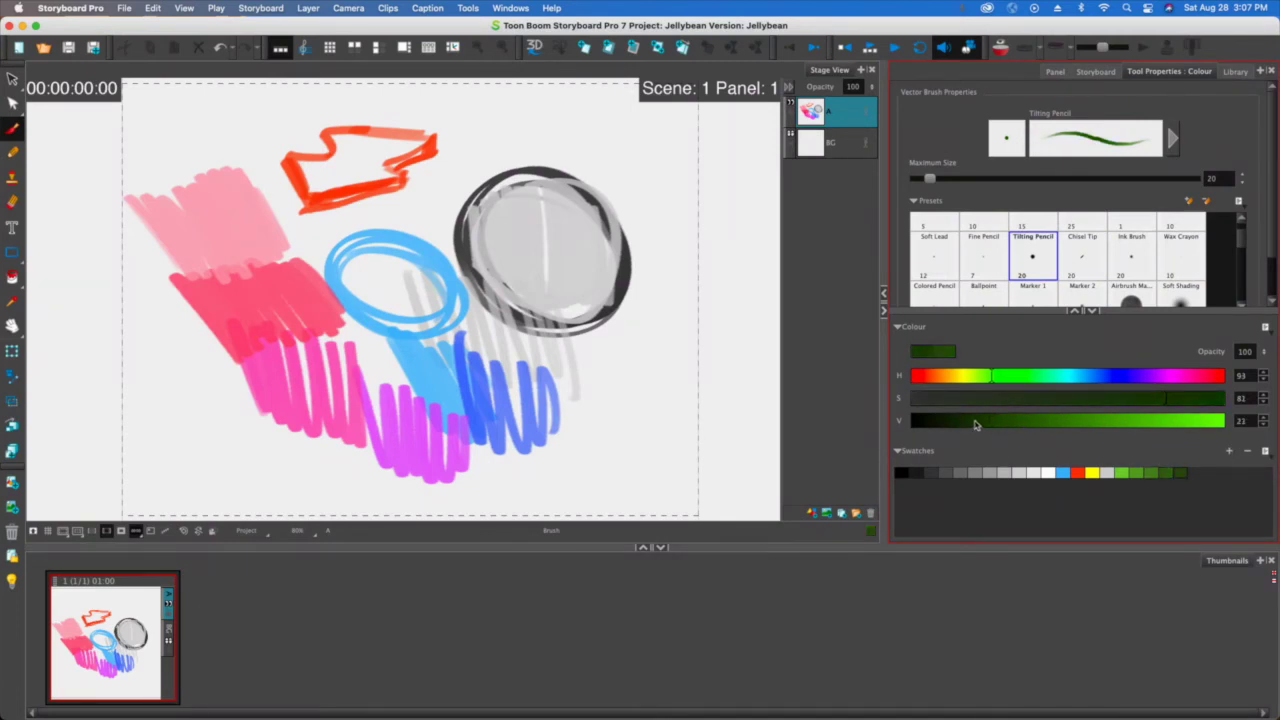
left_click(1226, 452)
left_click(948, 423)
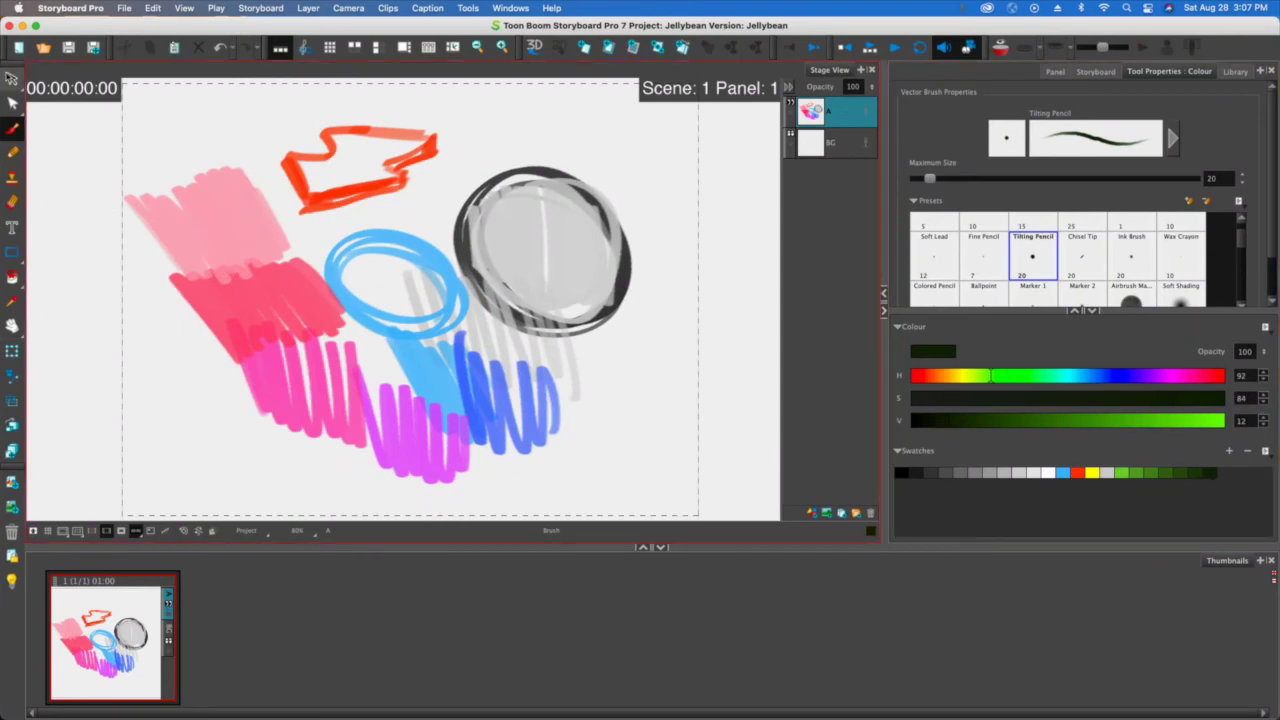
left_click(12, 78)
Delete all the colourful scribbles and switch to the Brush with Maximum Size about 318.
mouse_move(638, 215)
left_mouse_down()
mouse_move(532, 434)
mouse_move(636, 230)
left_mouse_up()
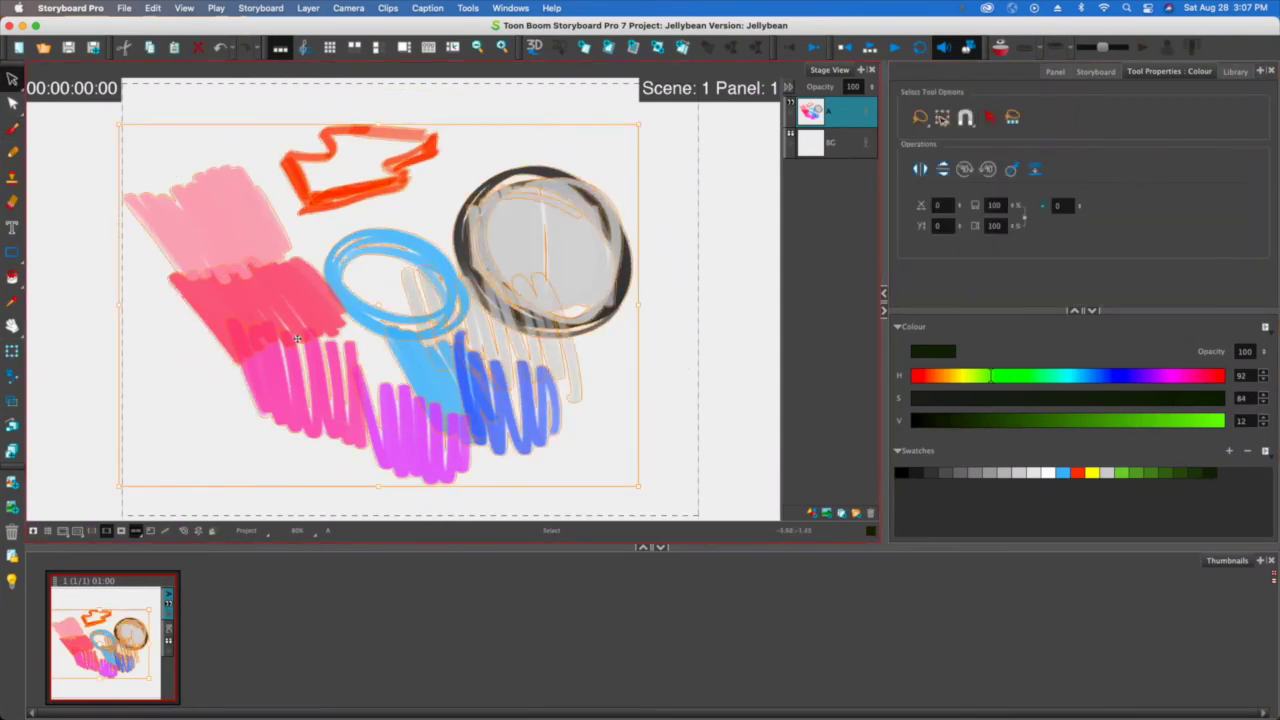
key("Delete")
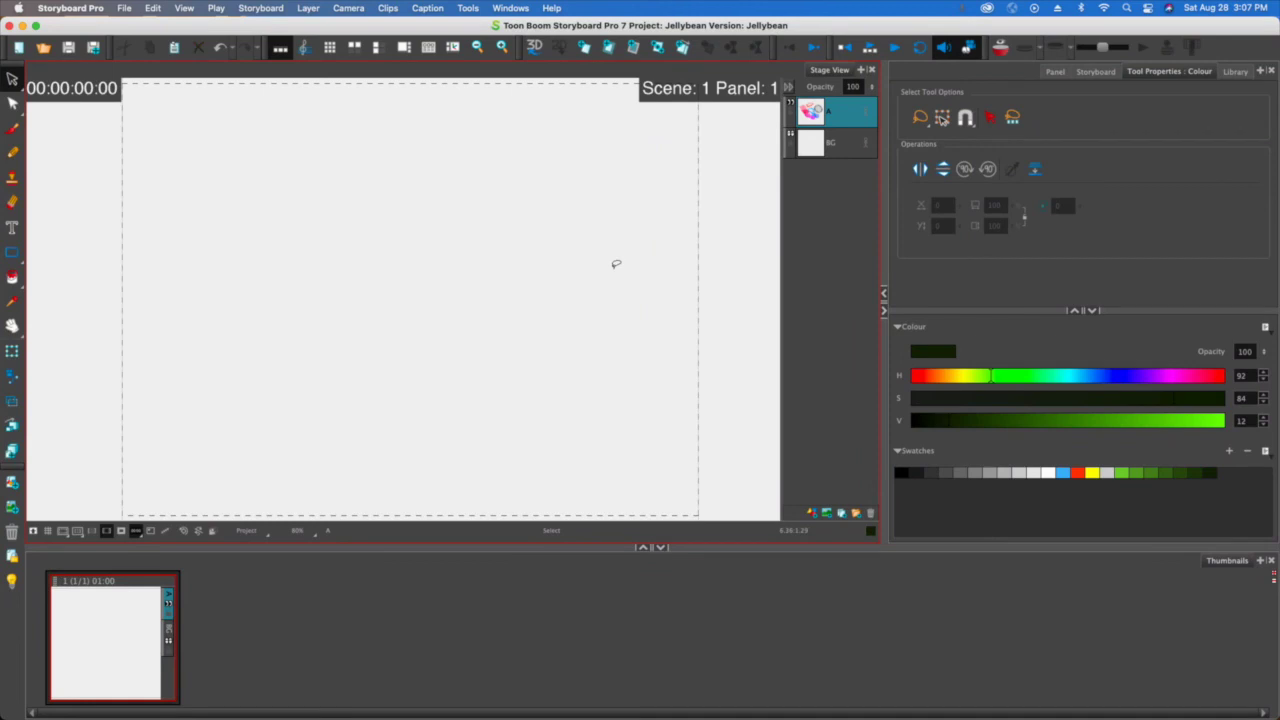
key("alt+b")
left_click_drag(623, 254, 650, 268)
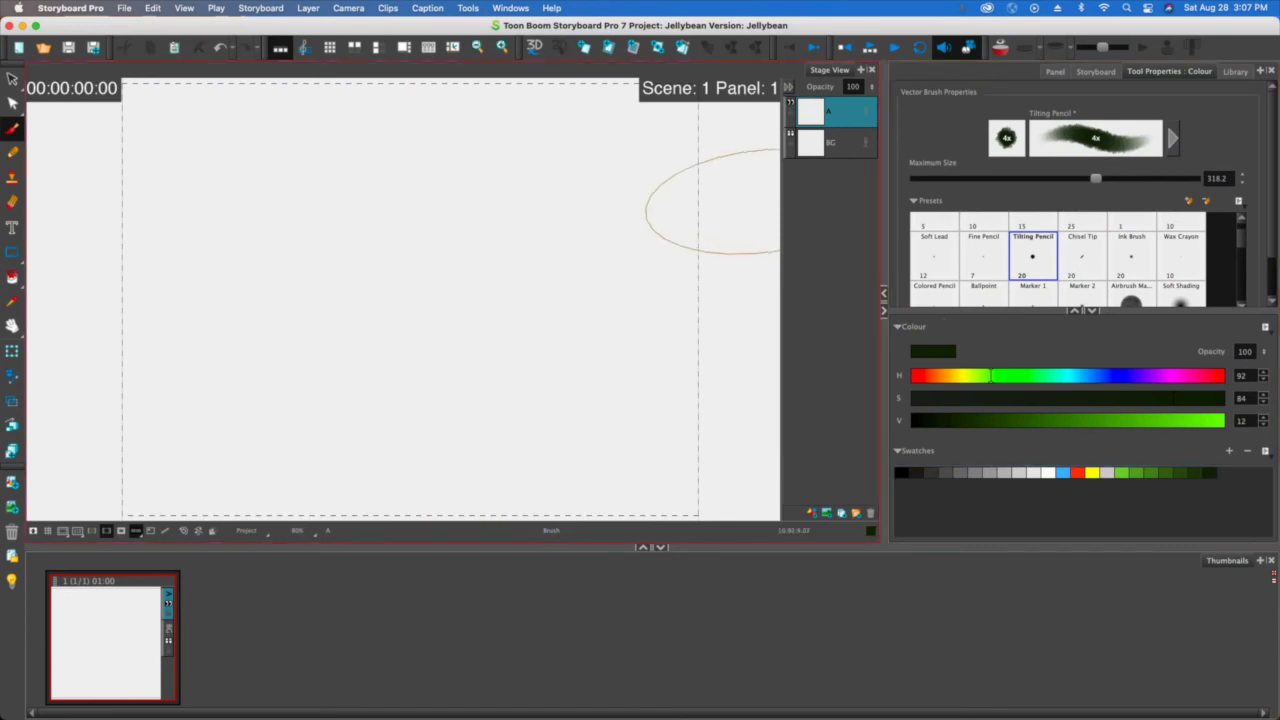
Paint two wide dark-green strokes down the right side of the panel.
mouse_move(712, 202)
left_mouse_down()
mouse_move(670, 180)
mouse_move(680, 450)
left_mouse_up()
left_click(1195, 470)
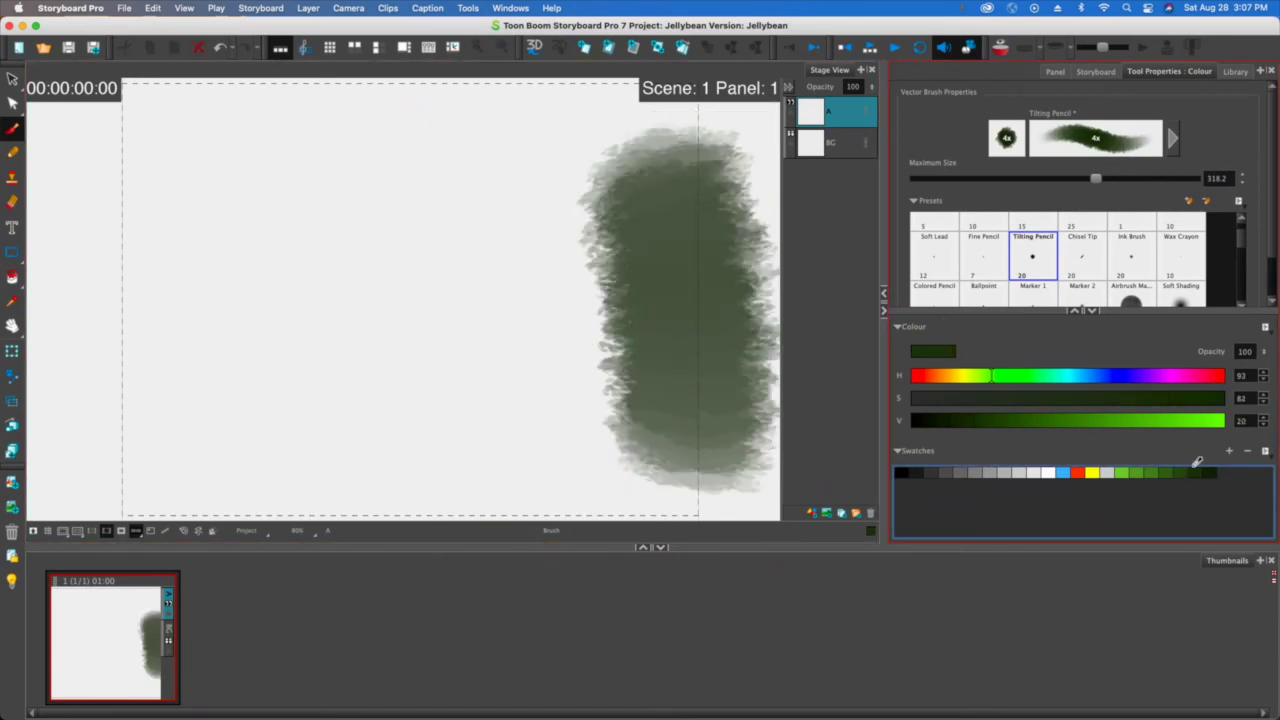
left_click_drag(615, 170, 650, 420)
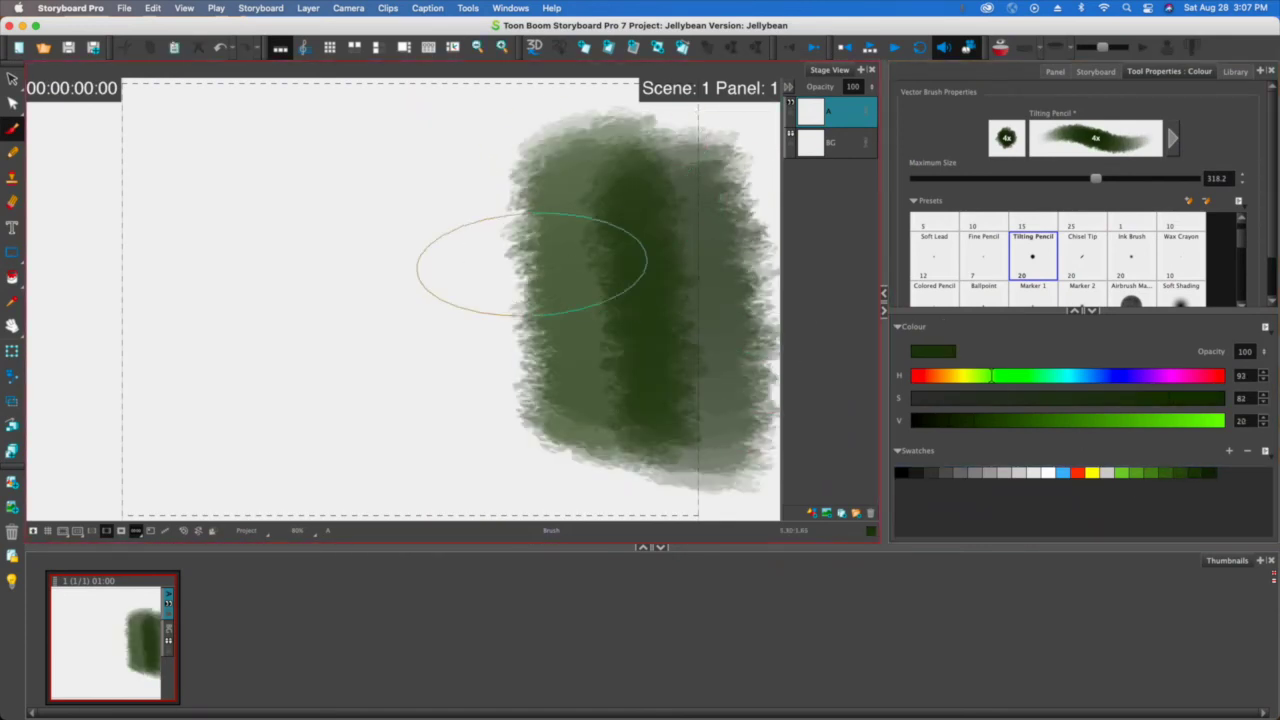
key("ctrl+z")
left_click_drag(557, 214, 565, 425)
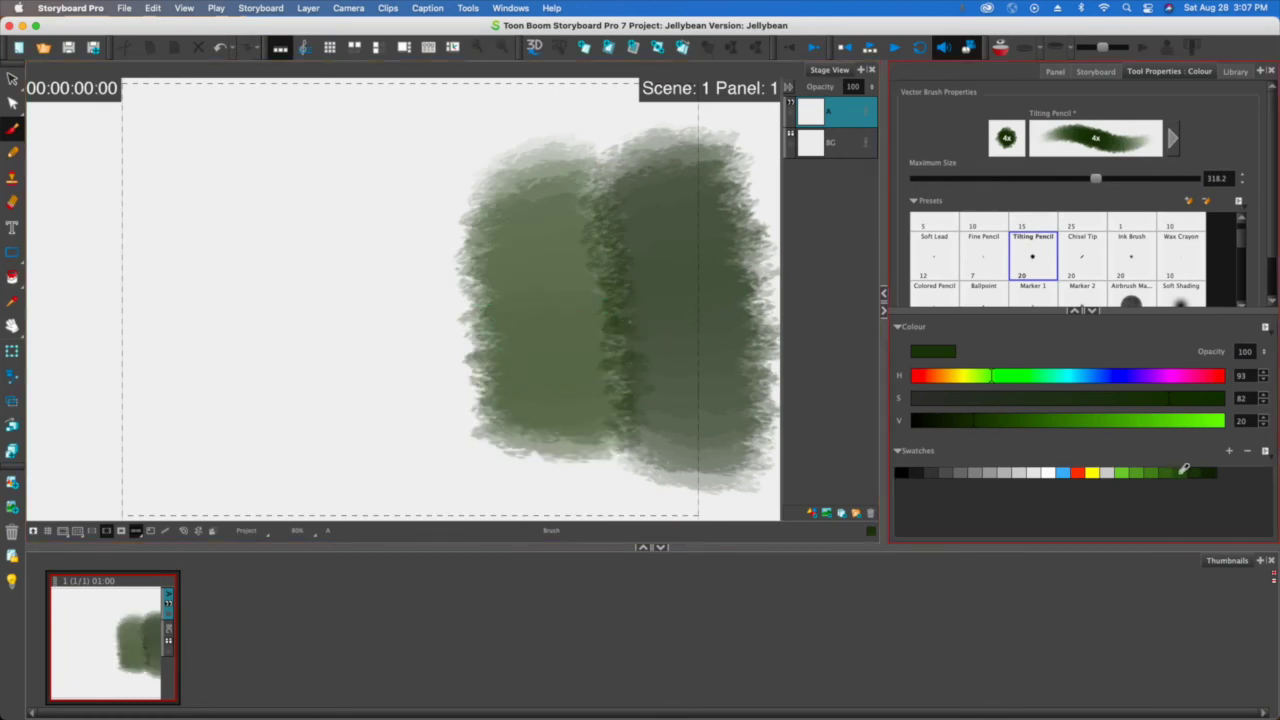
Paint progressively lighter green strokes leftward across the panel, using successive green swatches.
left_click(1183, 470)
left_click_drag(427, 185, 430, 390)
left_click(1168, 470)
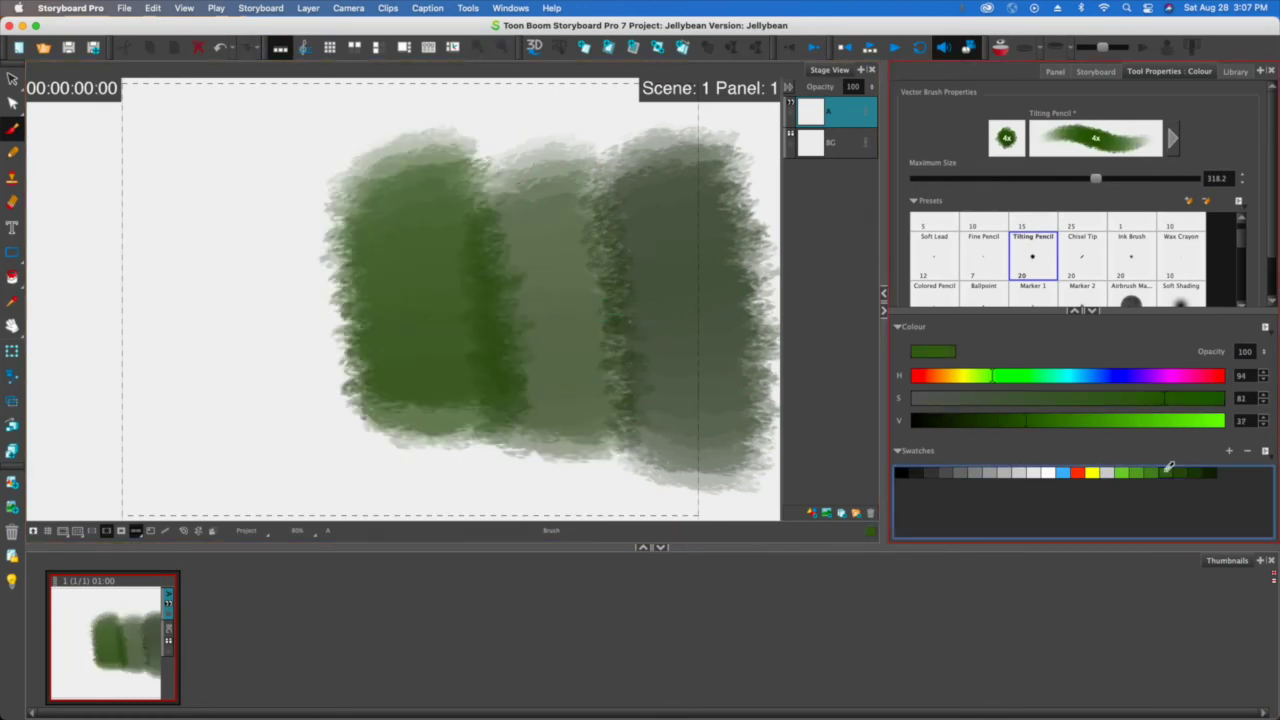
left_click_drag(272, 185, 300, 415)
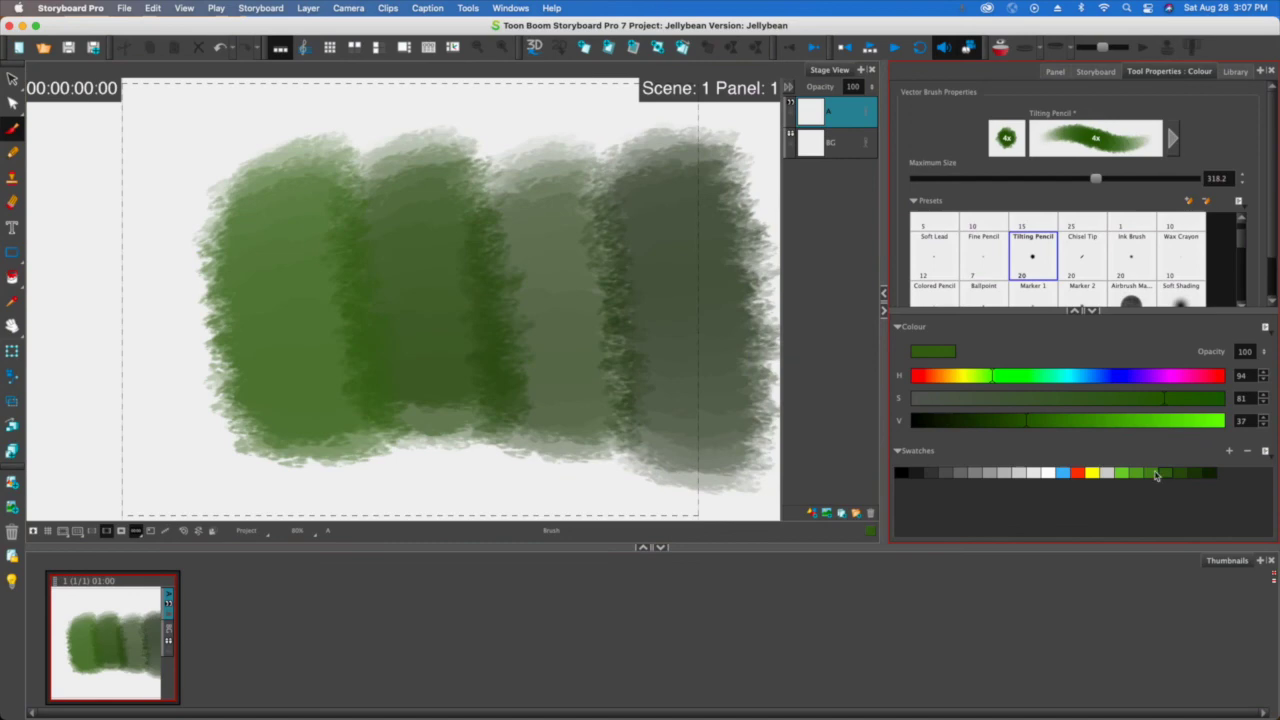
left_click(1156, 473)
mouse_move(140, 150)
left_mouse_down()
mouse_move(175, 185)
mouse_move(200, 386)
left_mouse_up()
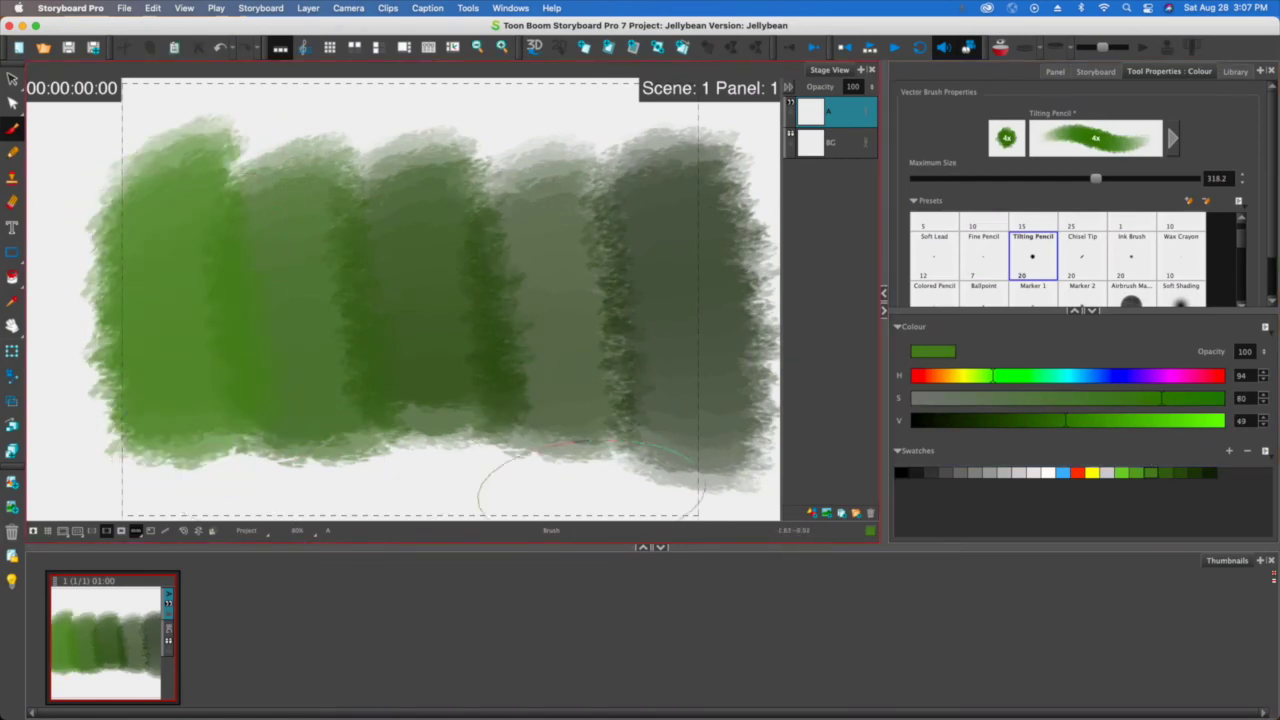
left_click(1141, 472)
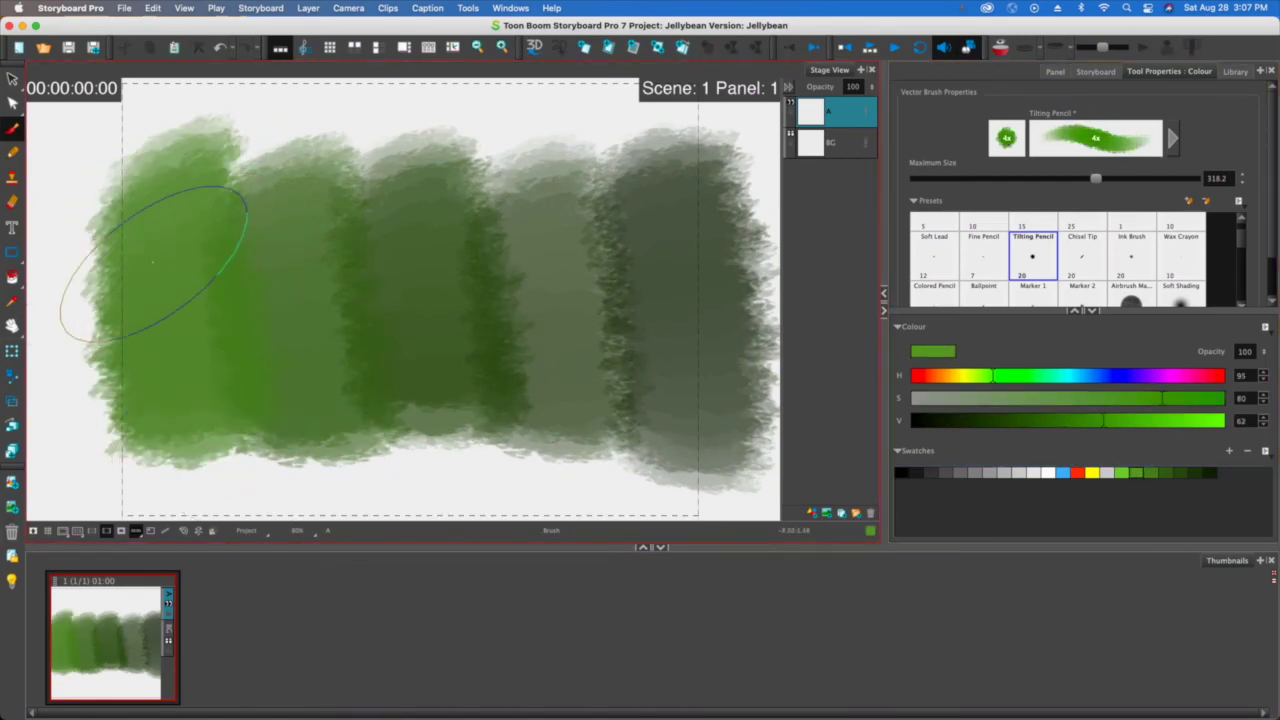
left_click_drag(243, 386, 480, 412)
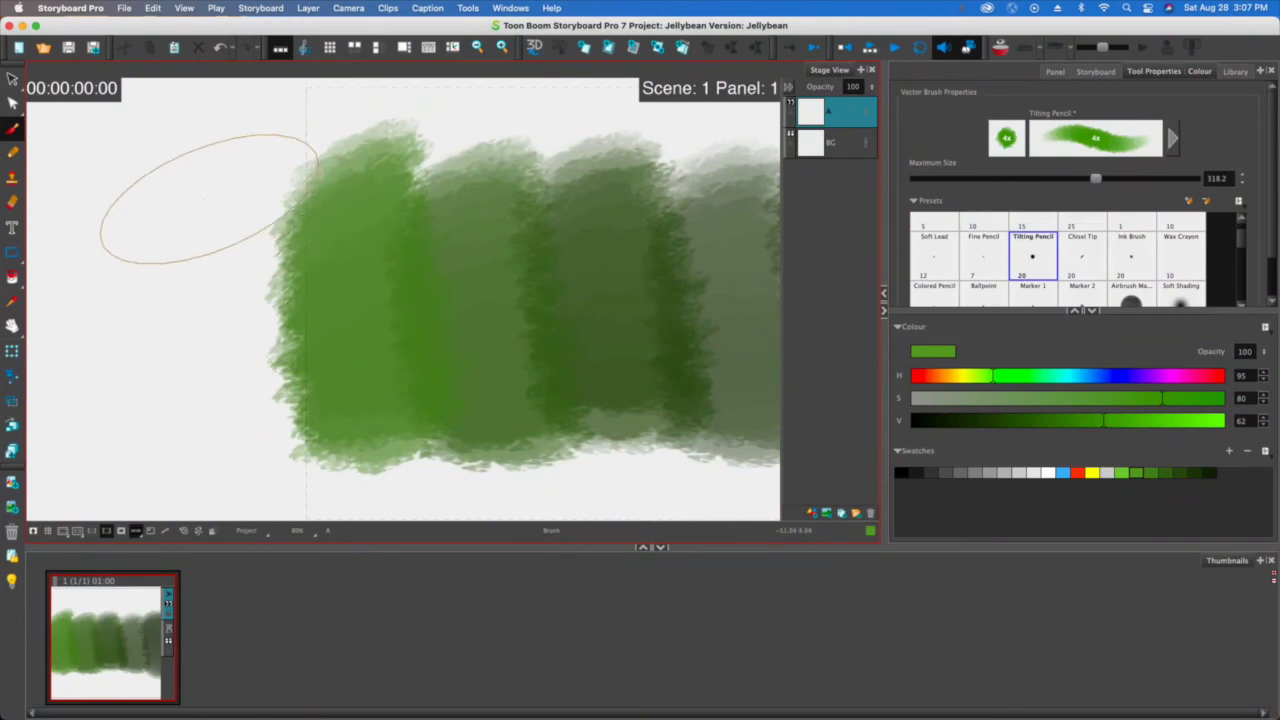
scroll(204, 199, "right", 5)
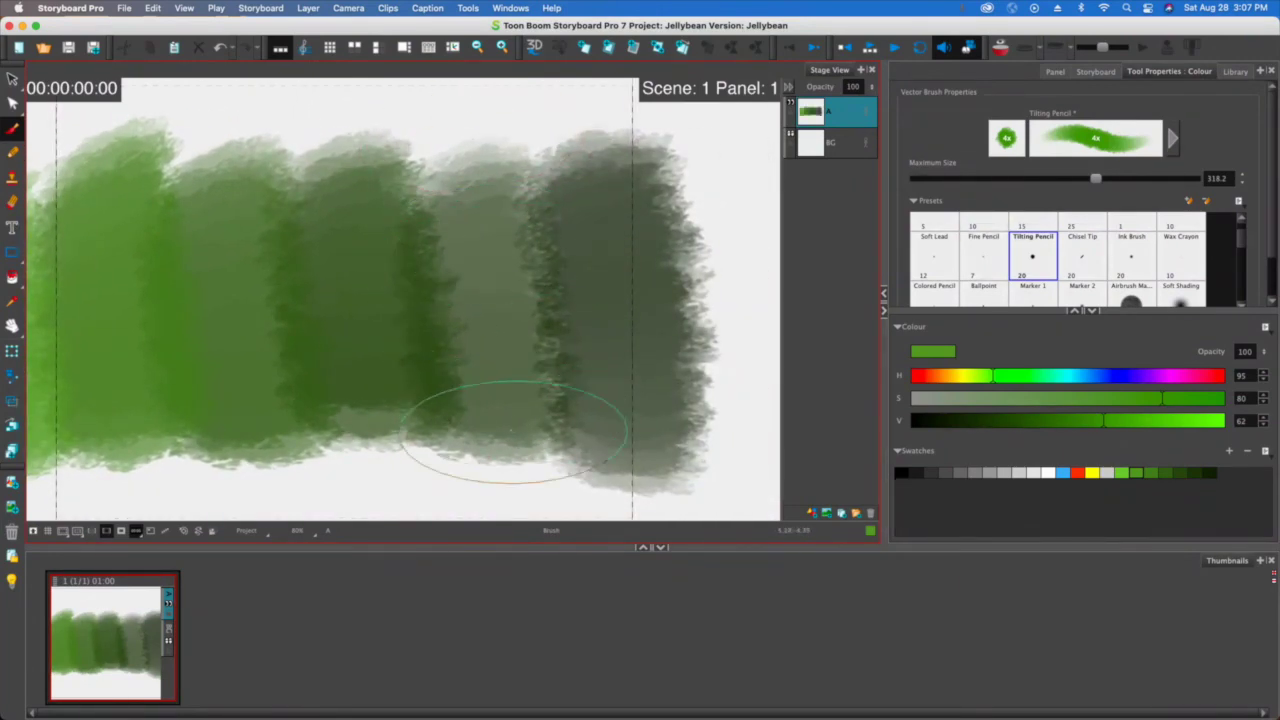
Paint a light-green stroke at the left end of the row of green strokes.
left_click_drag(366, 408, 750, 371)
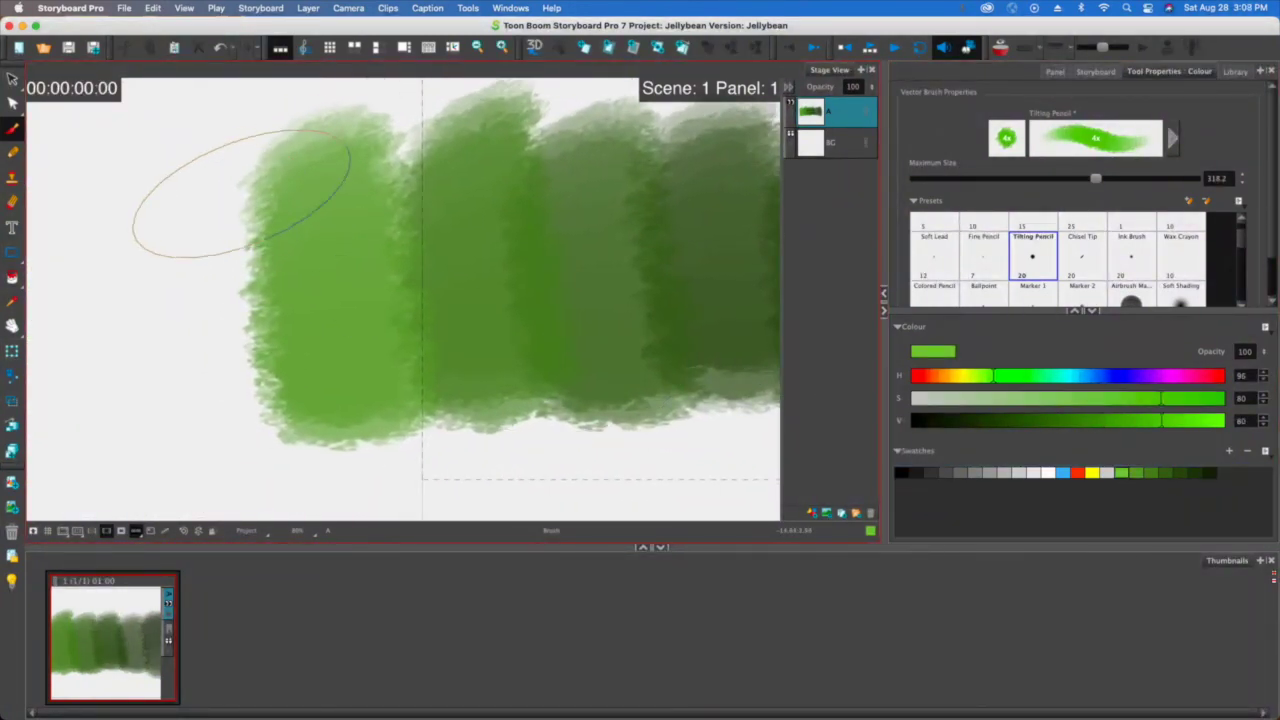
mouse_move(241, 192)
left_mouse_down()
mouse_move(218, 215)
mouse_move(214, 386)
left_mouse_up()
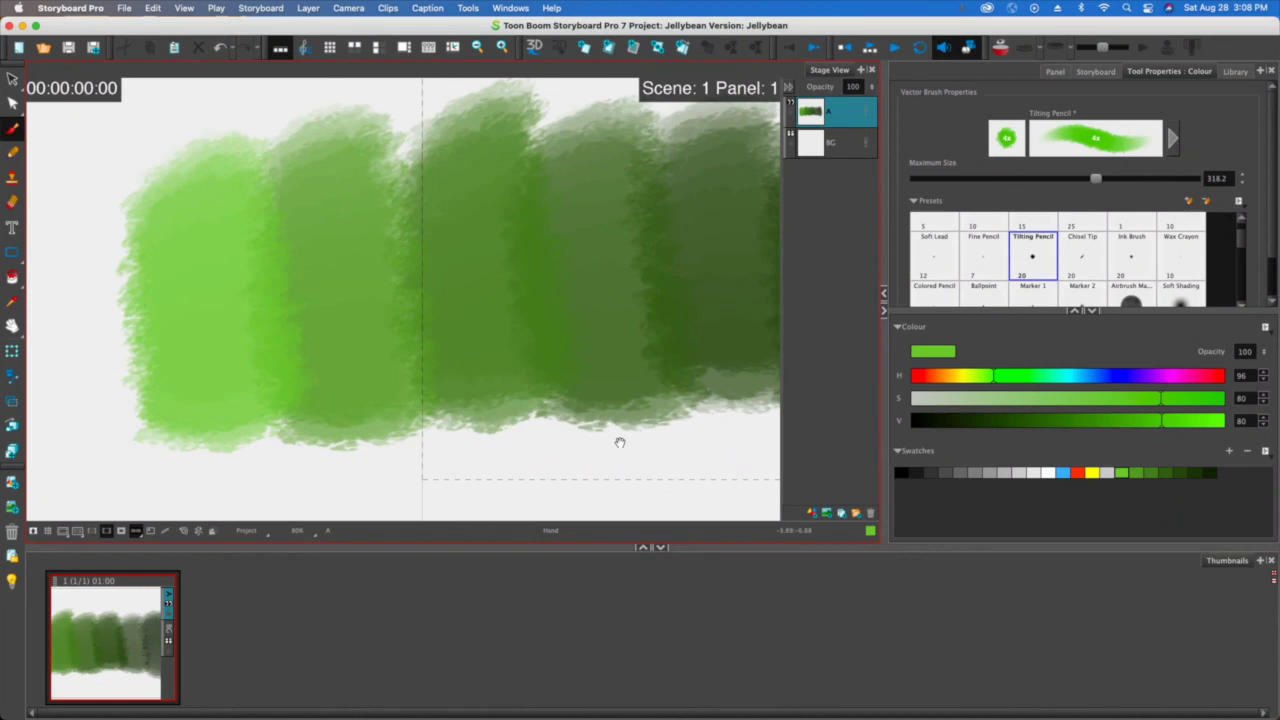
left_click_drag(620, 442, 470, 448)
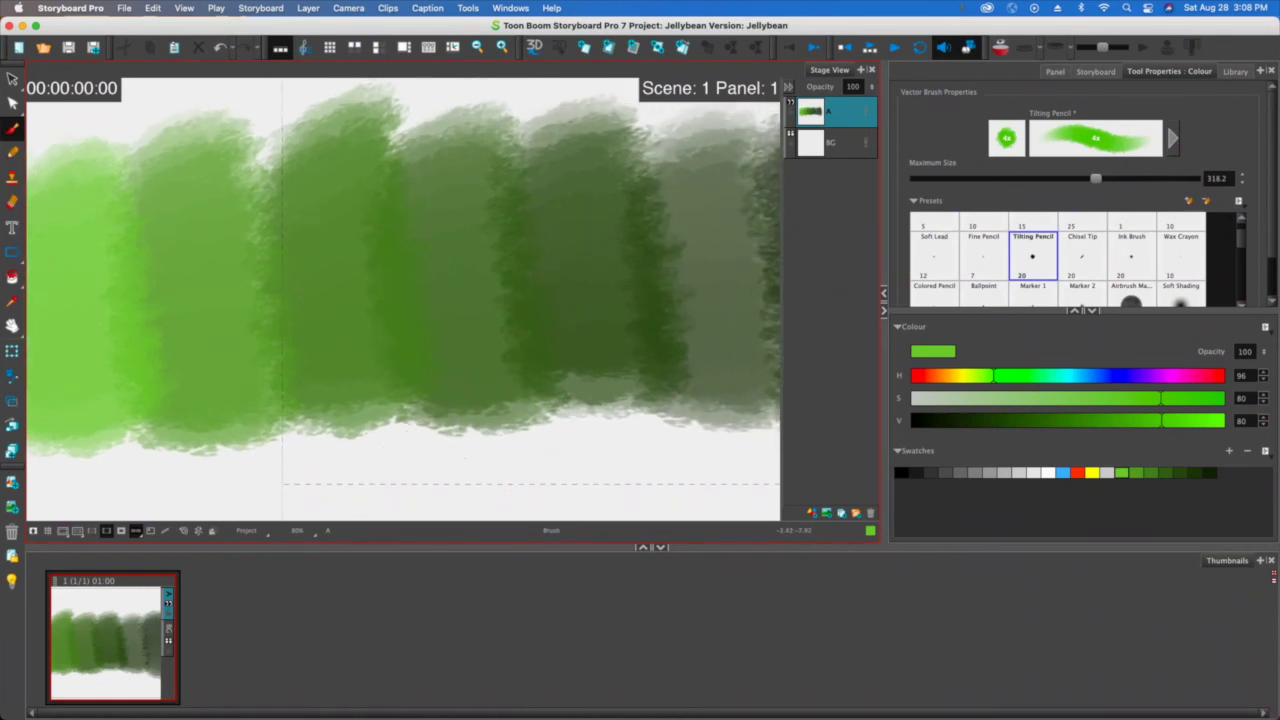
Cycle through the eraser, pencil and select tools, ending back on the brush.
left_click(12, 201)
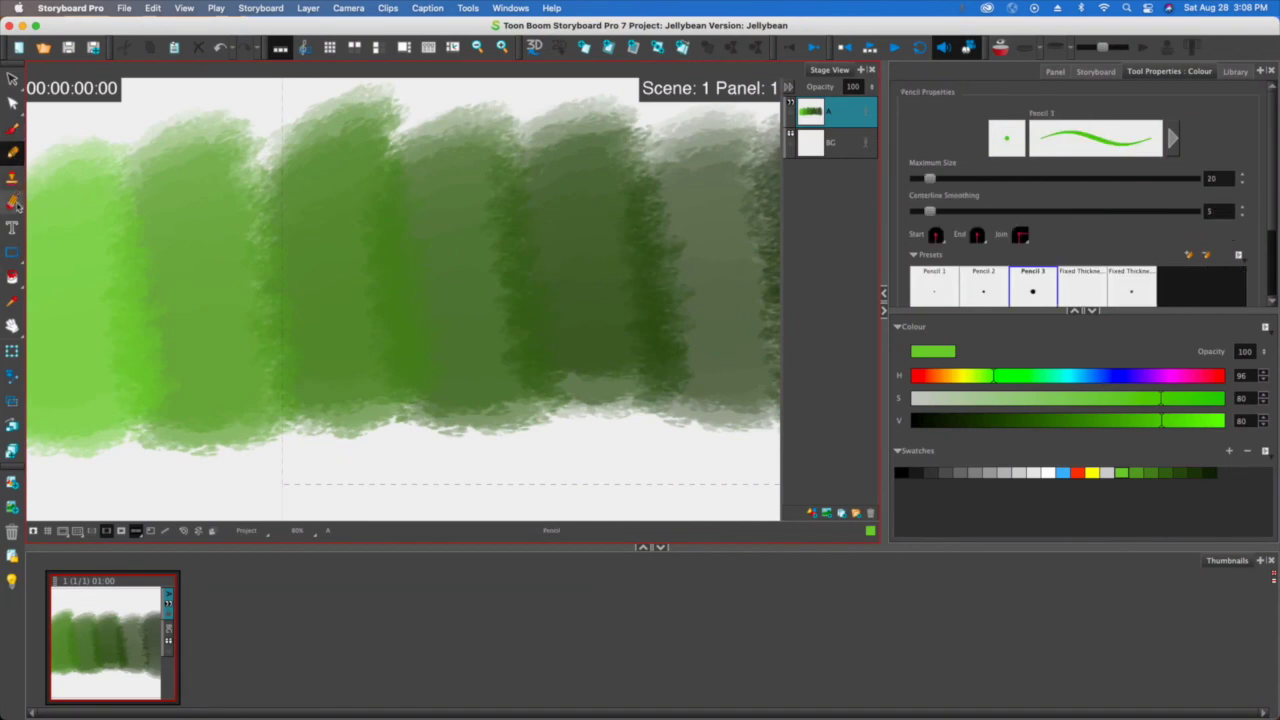
left_click(12, 128)
left_click(12, 102)
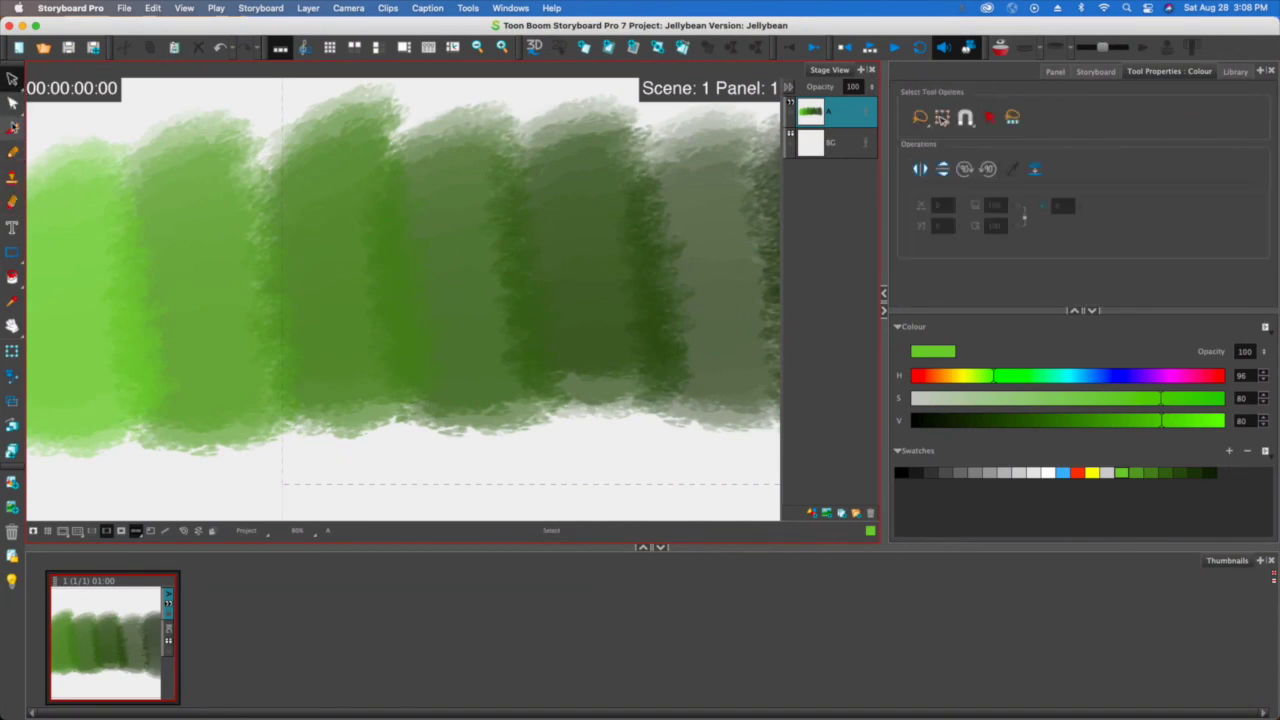
left_click(12, 128)
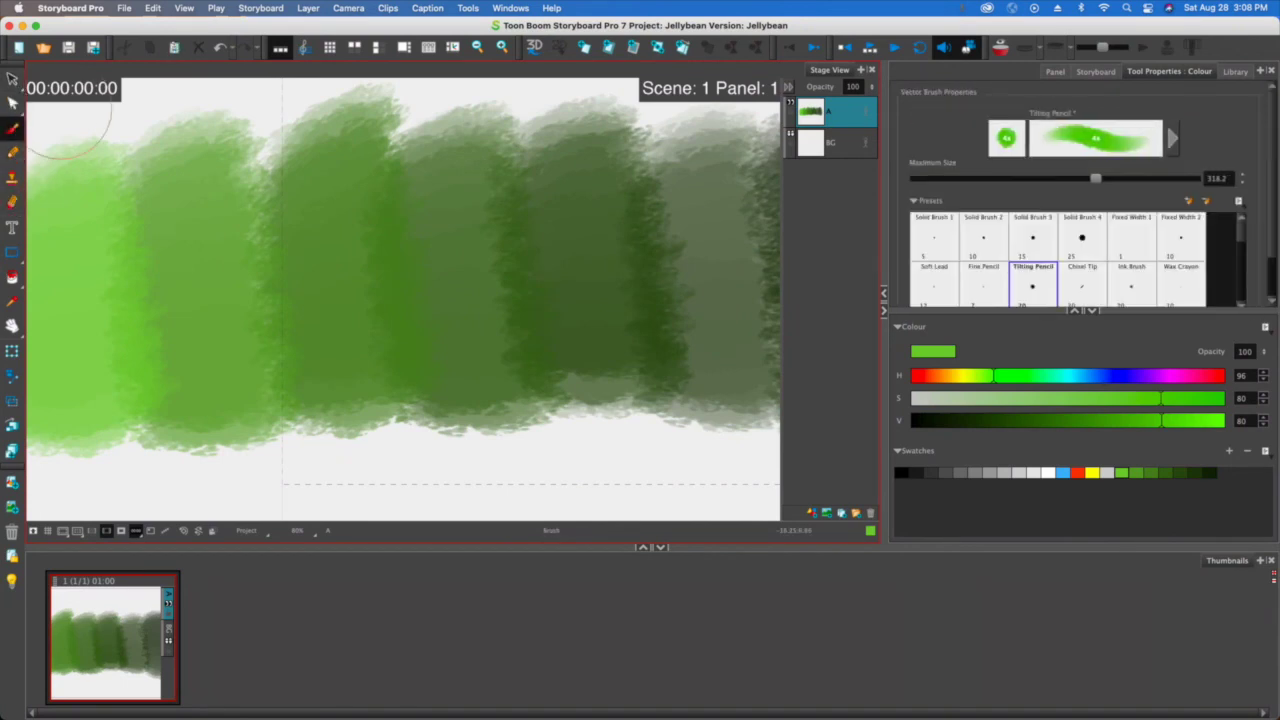